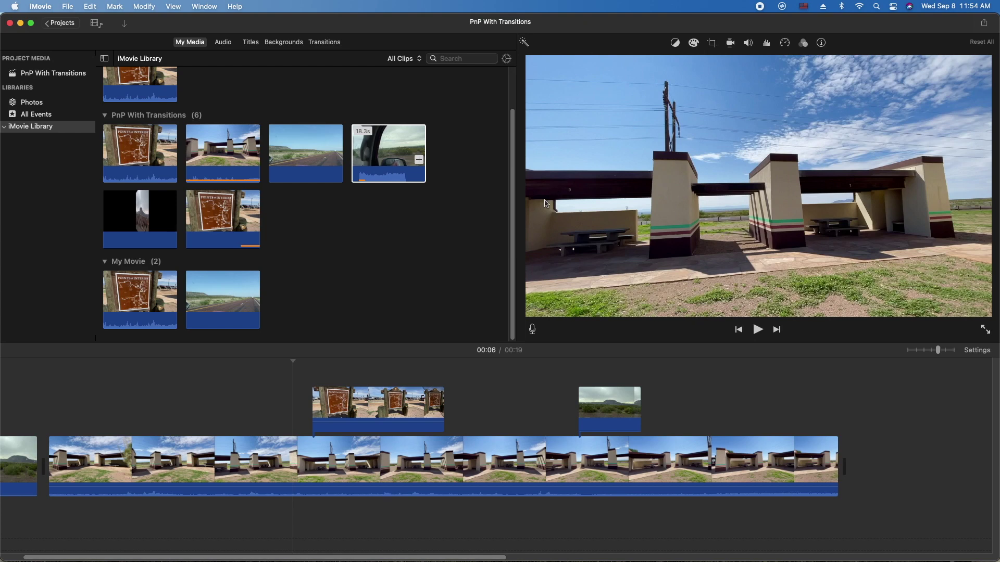
Preview the sign overlay section, then preview the Mosaic and Swap transitions
{"action": "left_click", "coordinate": [393, 374]}
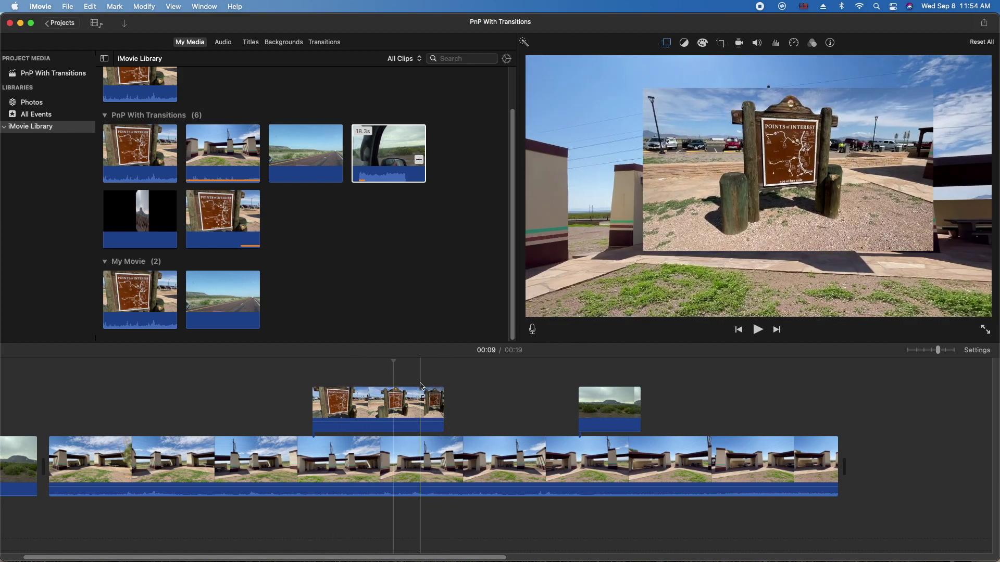
{"action": "left_click", "coordinate": [325, 43]}
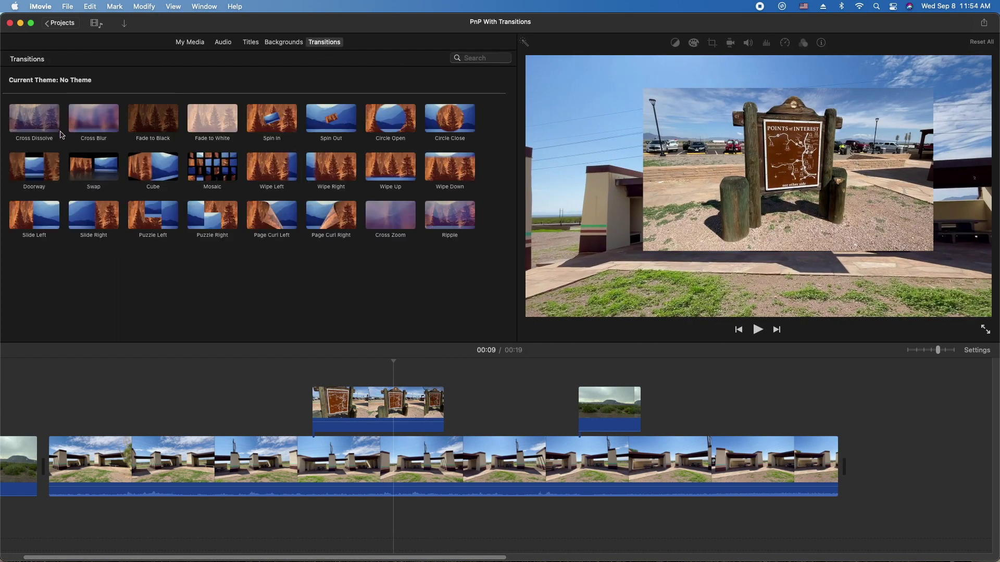
{"action": "left_click", "coordinate": [209, 164]}
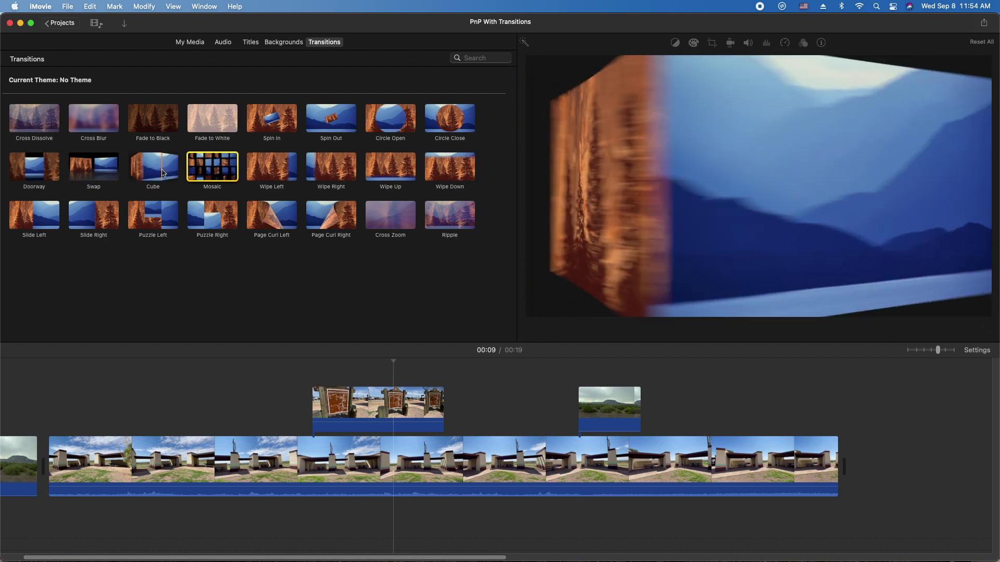
{"action": "left_click", "coordinate": [76, 172]}
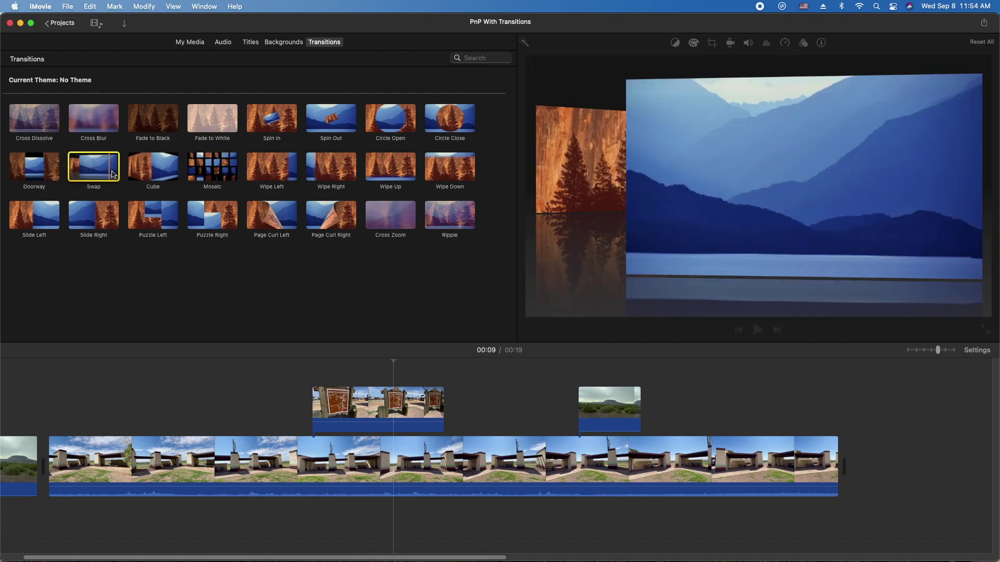
Back in My Media, reselect the sign overlay clip and shorten its fade handle
{"action": "left_click", "coordinate": [203, 45]}
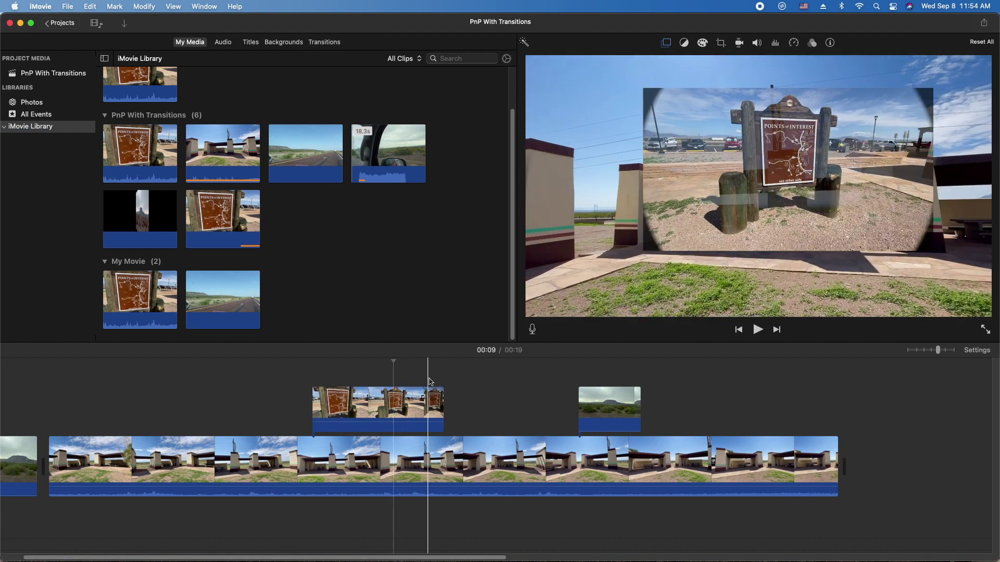
{"action": "left_click", "coordinate": [424, 395]}
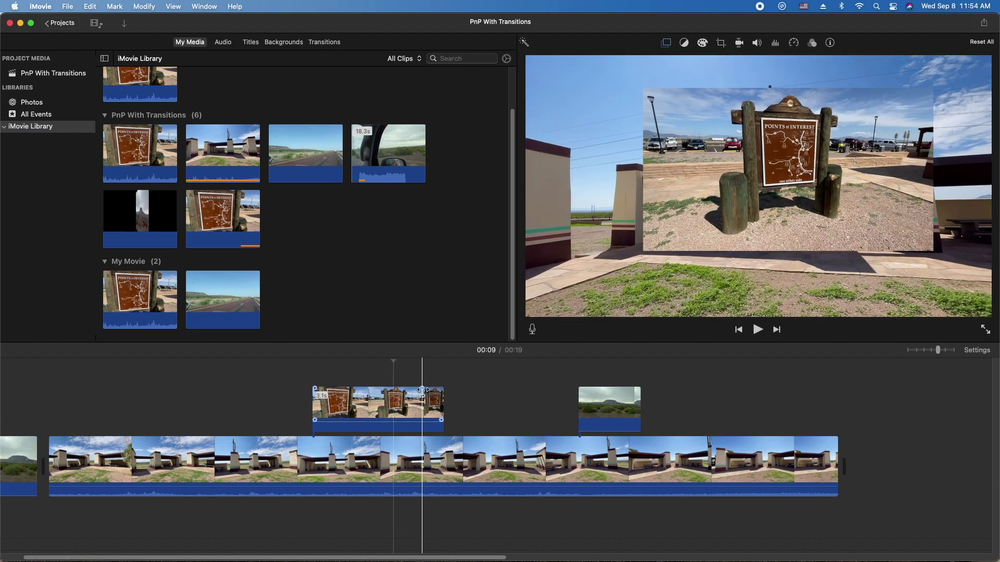
{"action": "left_click", "coordinate": [457, 389]}
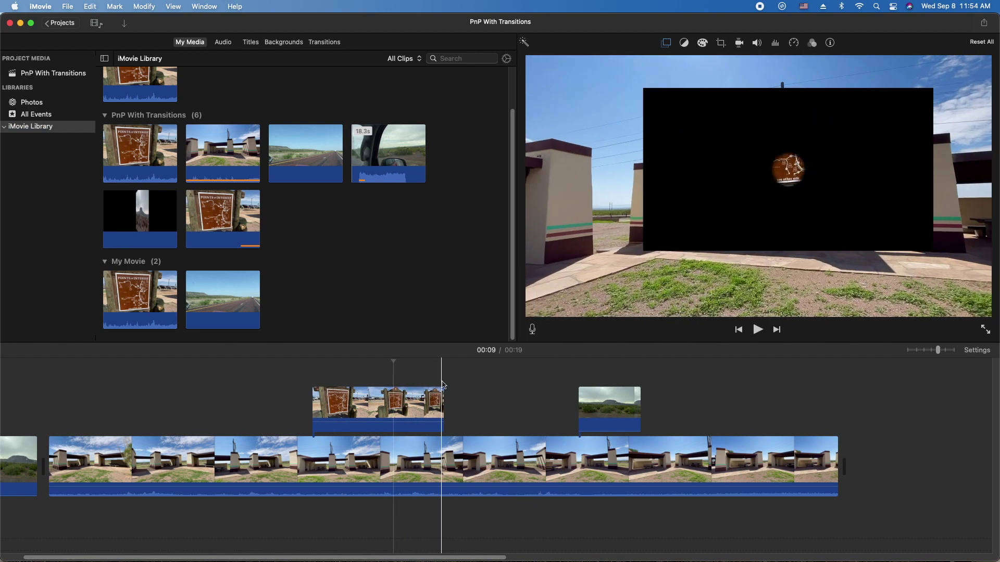
{"action": "left_click", "coordinate": [405, 398]}
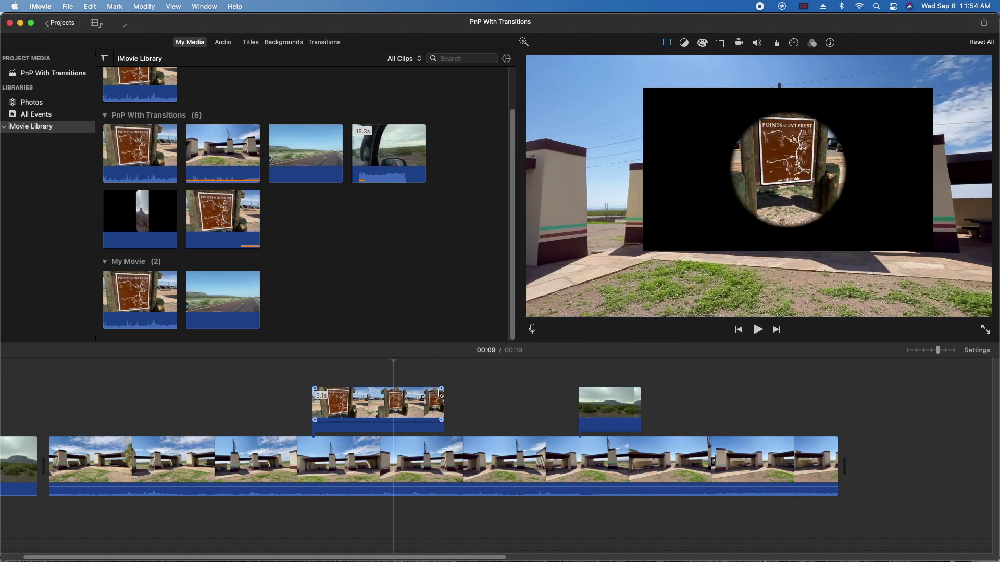
{"action": "left_click_drag", "start_coordinate": [439, 388], "coordinate": [411, 389]}
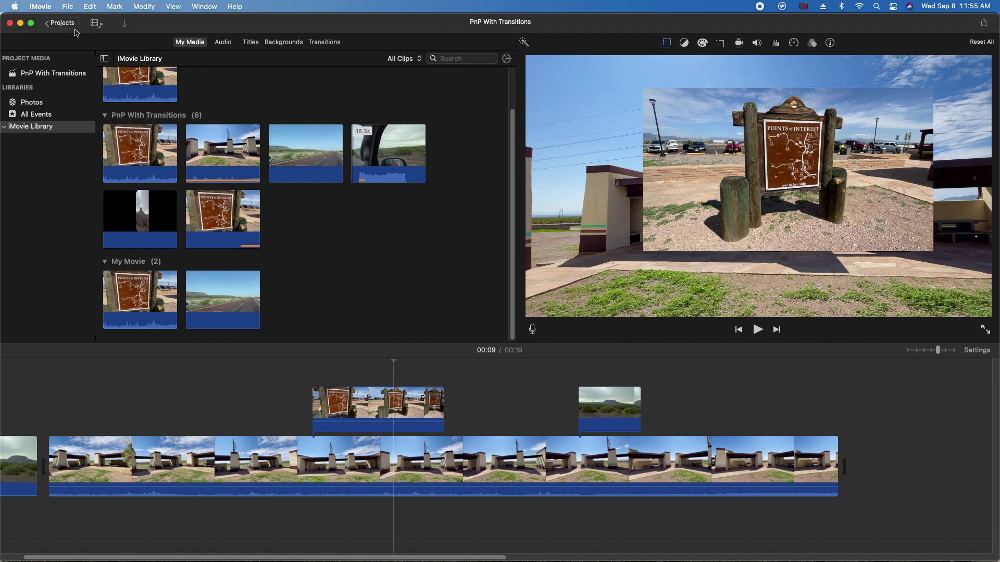
Create a new movie project, My Movie 2, from the Projects browser
{"action": "left_click", "coordinate": [54, 23]}
{"action": "left_click", "coordinate": [82, 149]}
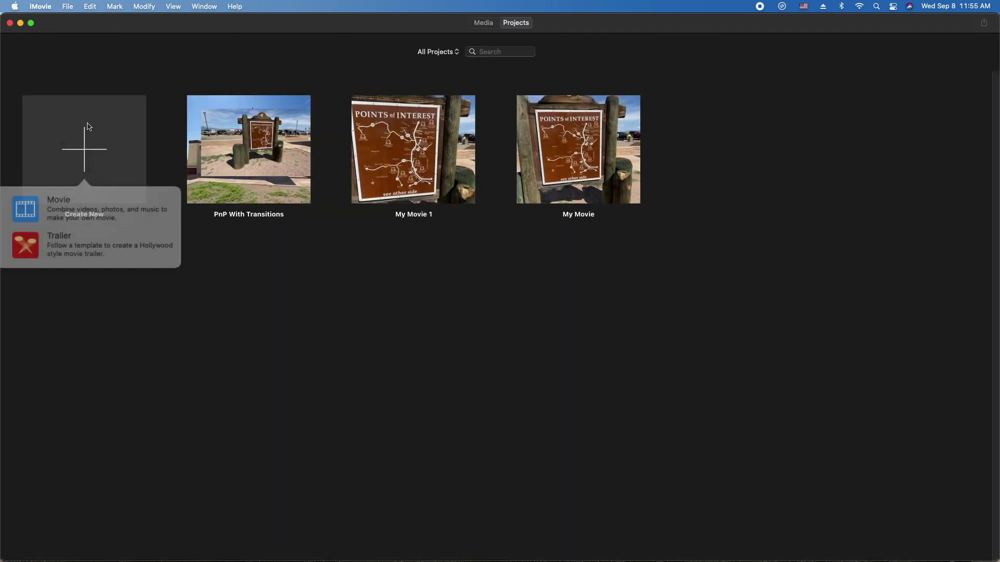
{"action": "left_click", "coordinate": [78, 204]}
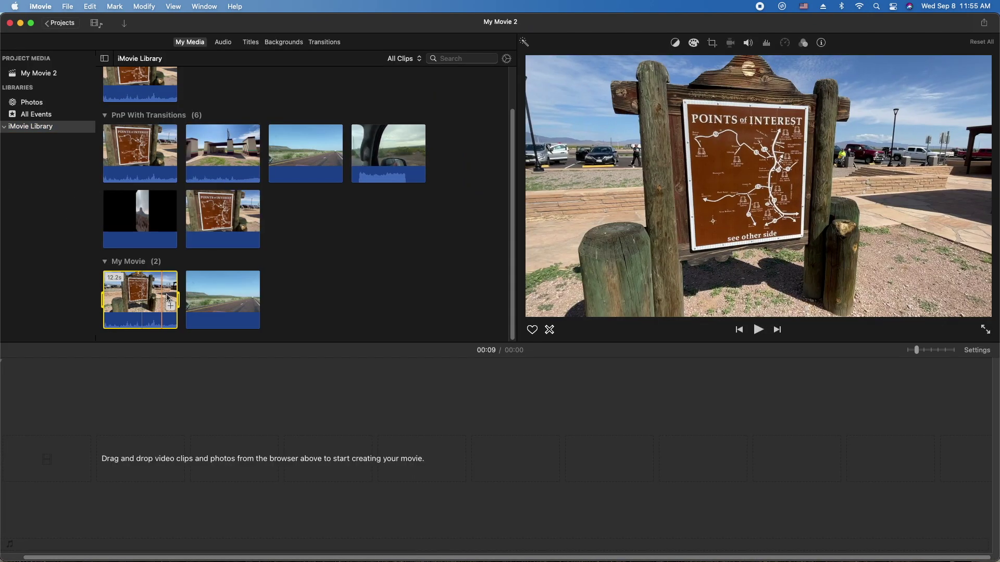
Add the Points of Interest sign clip, split it with Cmd+B and delete the first part
{"action": "left_click_drag", "start_coordinate": [140, 302], "coordinate": [123, 435]}
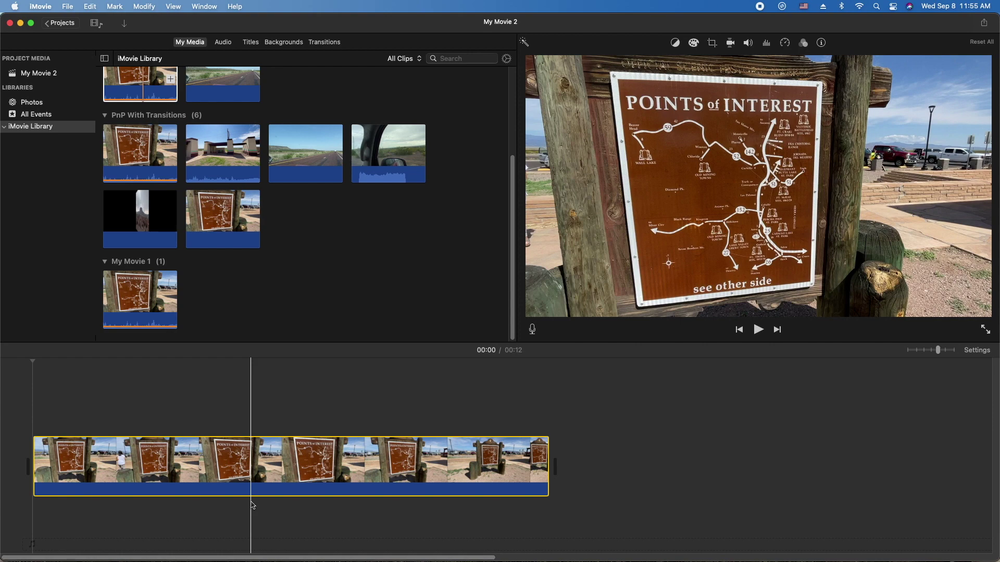
{"action": "key", "text": "cmd+b"}
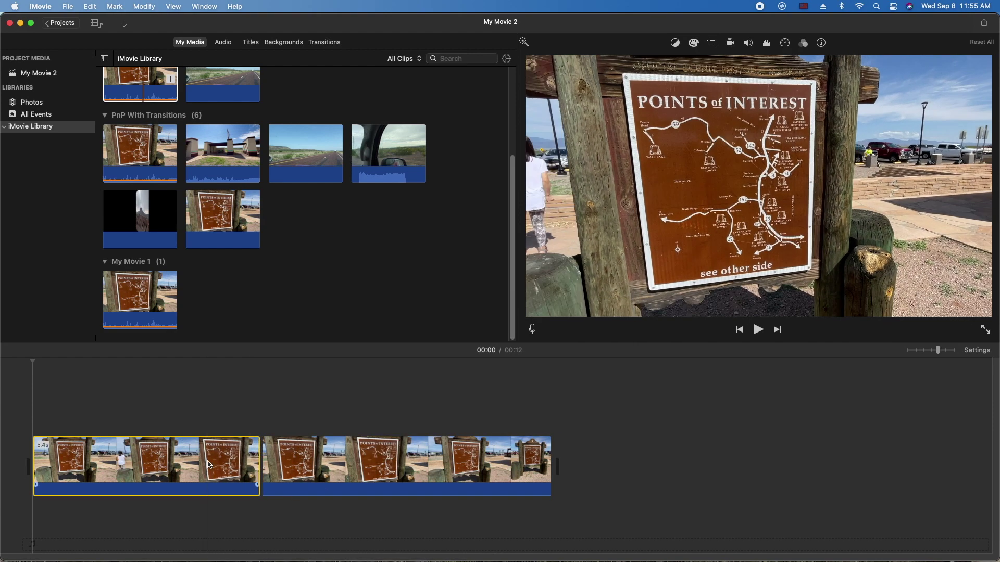
{"action": "left_click", "coordinate": [207, 461]}
{"action": "key", "text": "Delete"}
{"action": "left_click", "coordinate": [236, 477]}
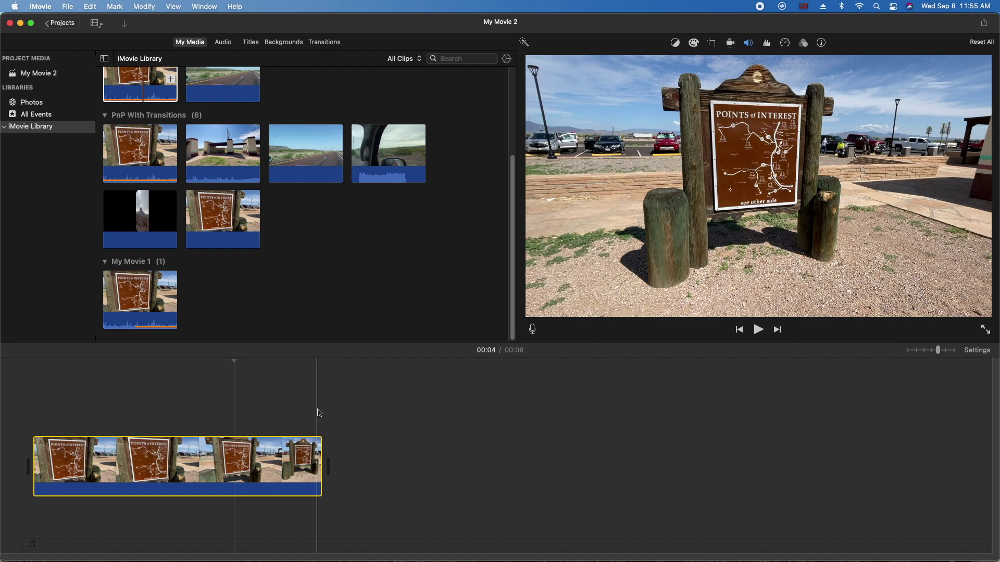
Add Mosaic at the sign clip's start and Spin Out at its end
{"action": "left_click", "coordinate": [319, 43]}
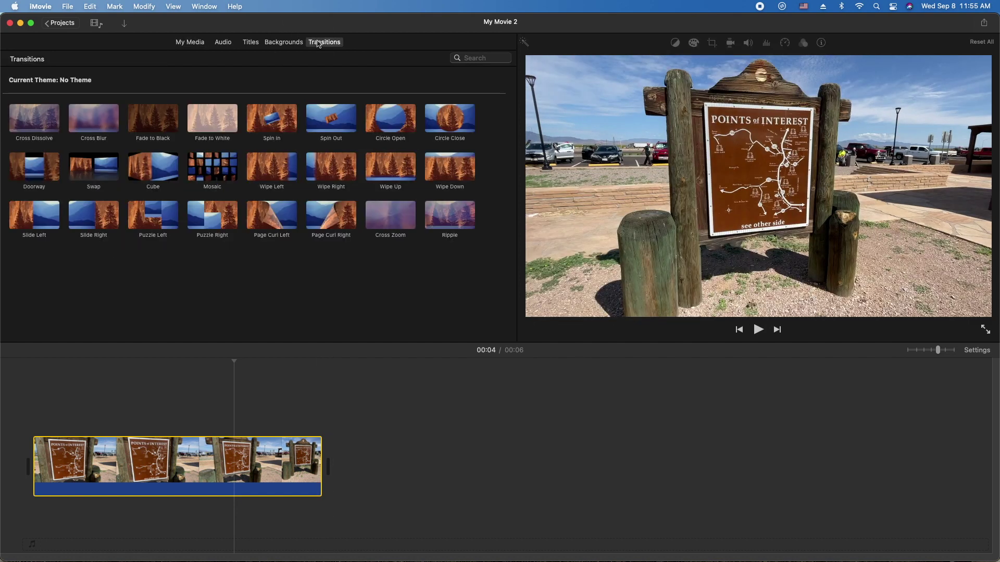
{"action": "double_click", "coordinate": [233, 167]}
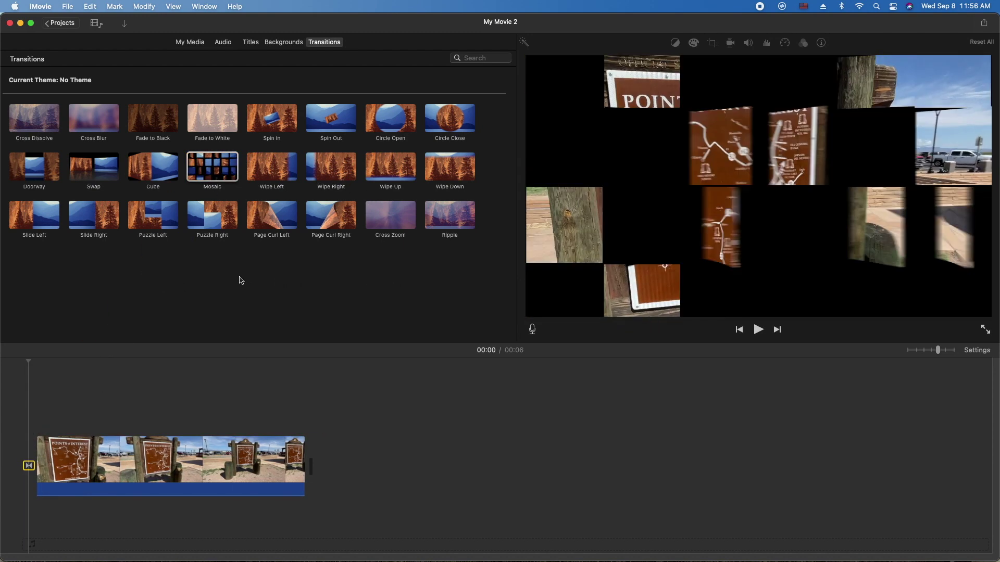
{"action": "left_click_drag", "start_coordinate": [331, 118], "coordinate": [295, 465]}
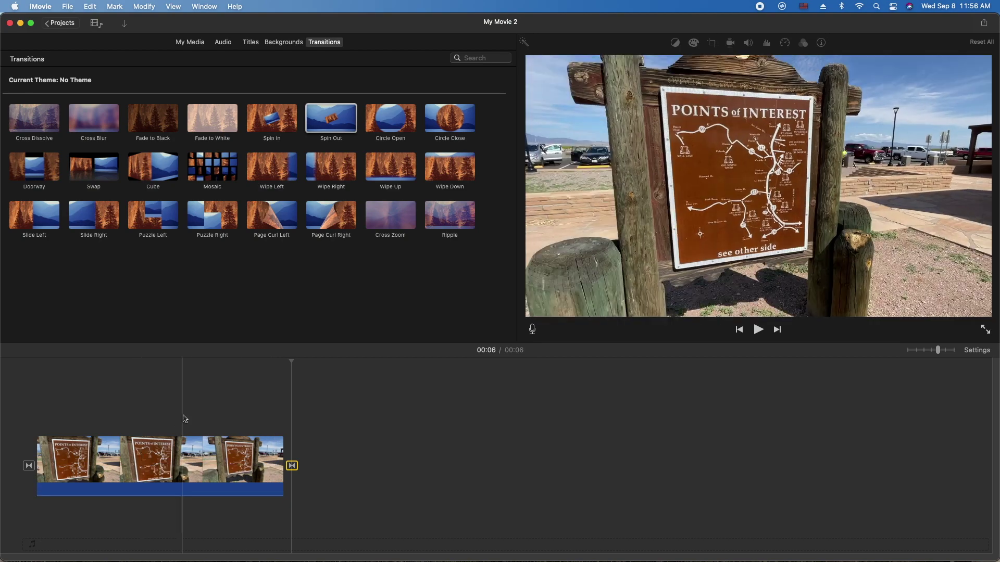
{"action": "left_click", "coordinate": [317, 436]}
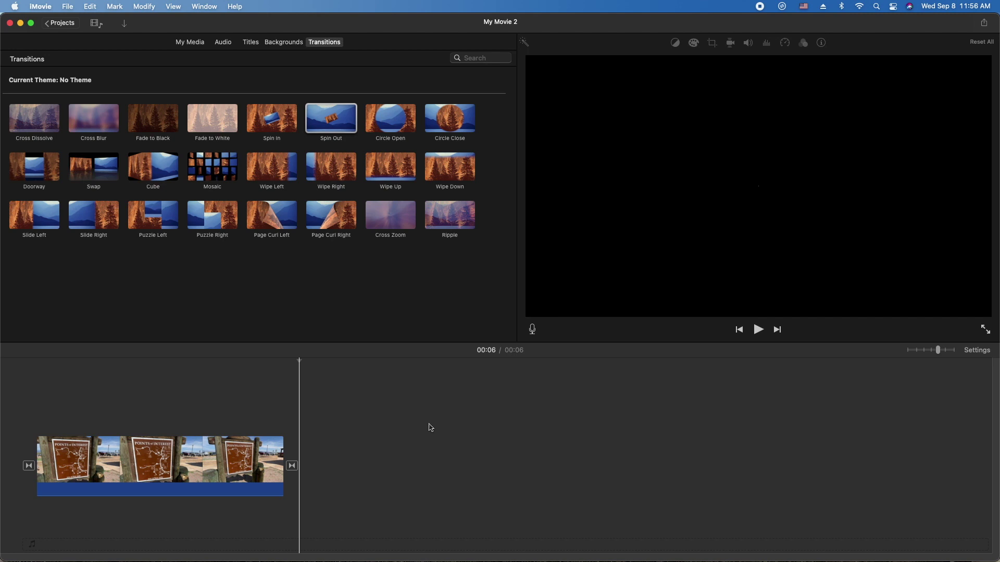
Export My Movie 2 as file 'Pnp 222' with Faster compression to the Desktop
{"action": "left_click", "coordinate": [983, 24]}
{"action": "left_click", "coordinate": [963, 107]}
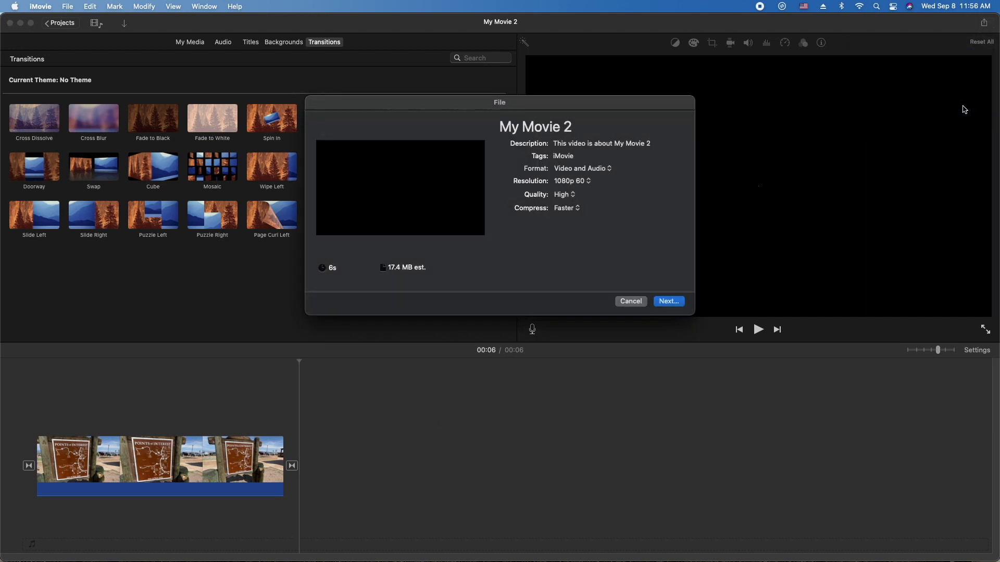
{"action": "left_click", "coordinate": [482, 119]}
{"action": "type", "text": "Pnp 222"}
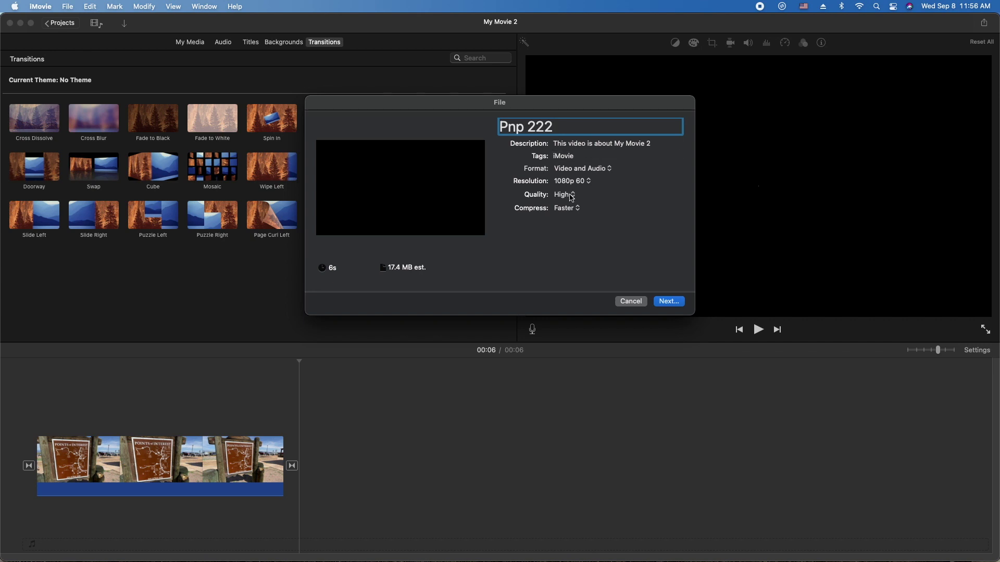
{"action": "left_click", "coordinate": [577, 212]}
{"action": "left_click", "coordinate": [586, 198]}
{"action": "left_click", "coordinate": [673, 307]}
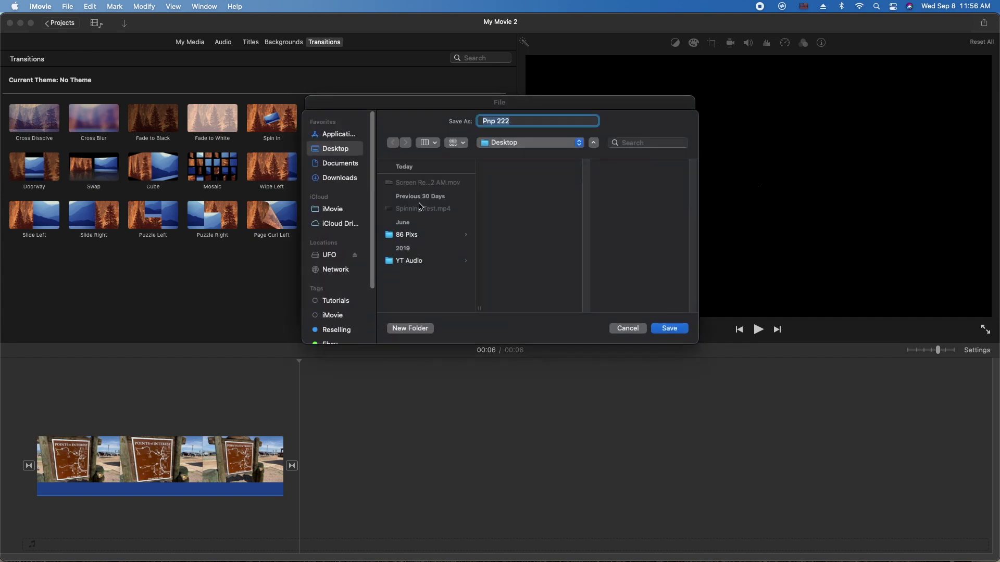
{"action": "left_click", "coordinate": [661, 329]}
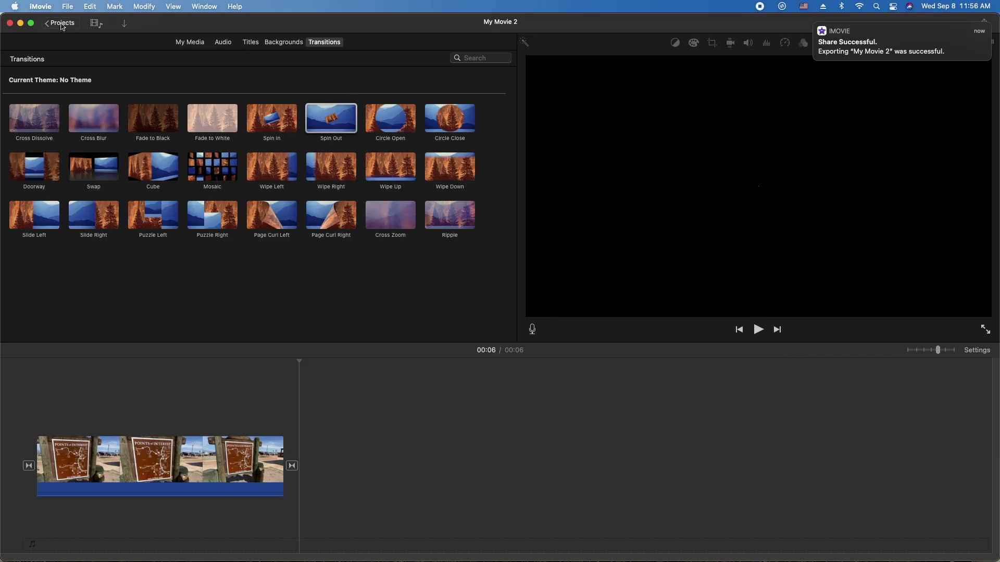
Dismiss the naming prompt and open the PnP With Transitions project
{"action": "left_click", "coordinate": [60, 24]}
{"action": "left_click", "coordinate": [581, 298]}
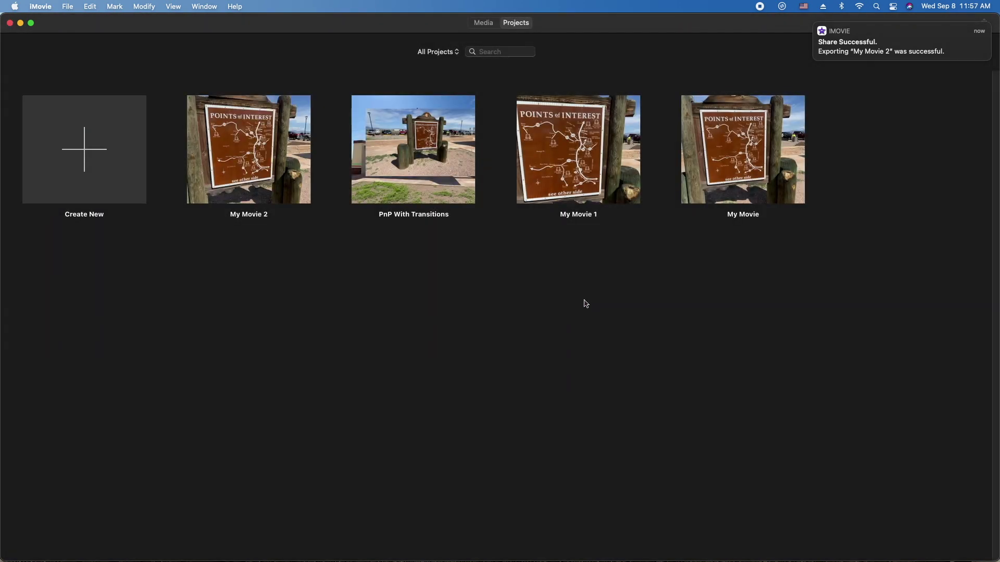
{"action": "double_click", "coordinate": [420, 151]}
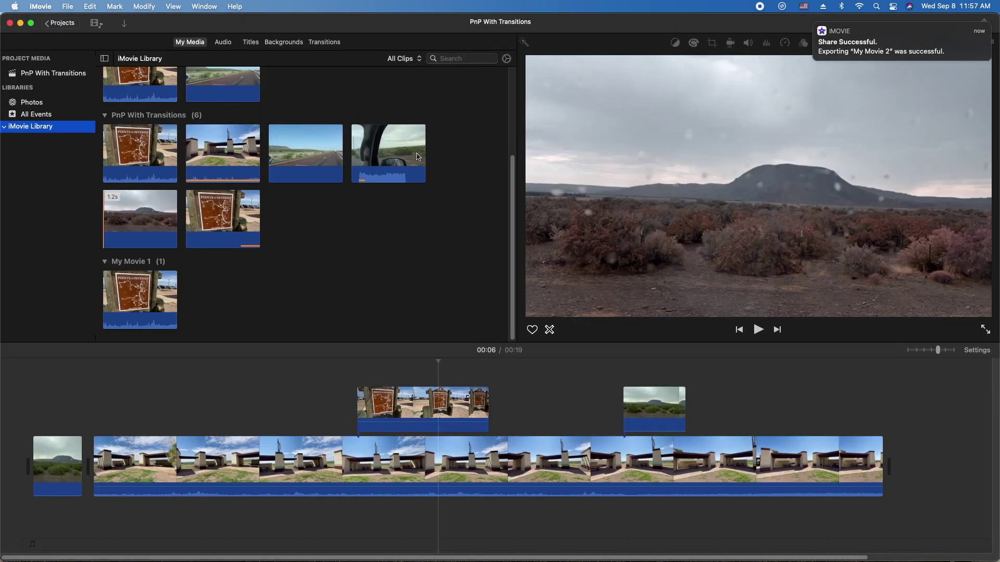
Delete the sign overlay, move the mountain cutaway later, and delete the opening mountain clip
{"action": "key", "text": "Delete"}
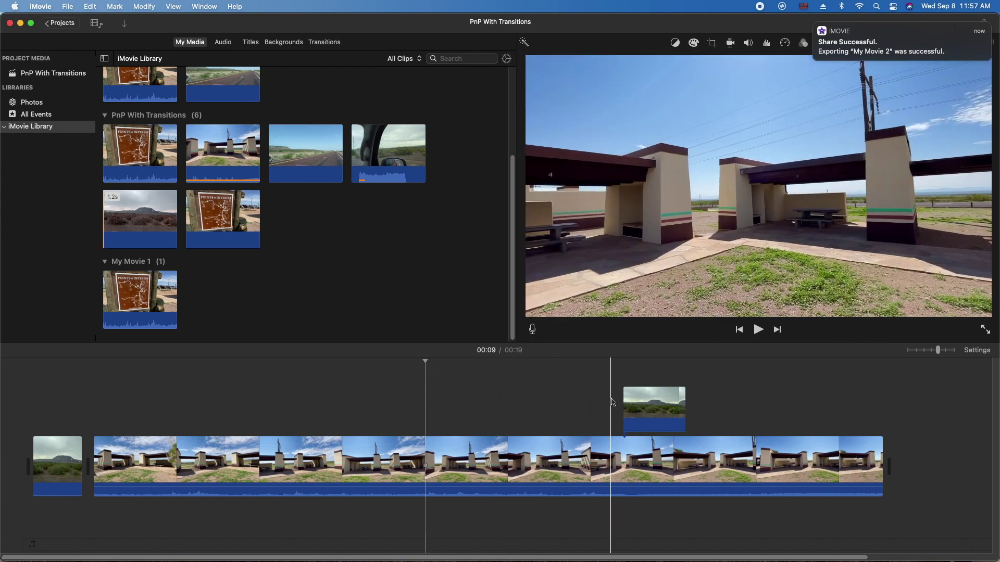
{"action": "left_click_drag", "start_coordinate": [656, 399], "coordinate": [824, 395]}
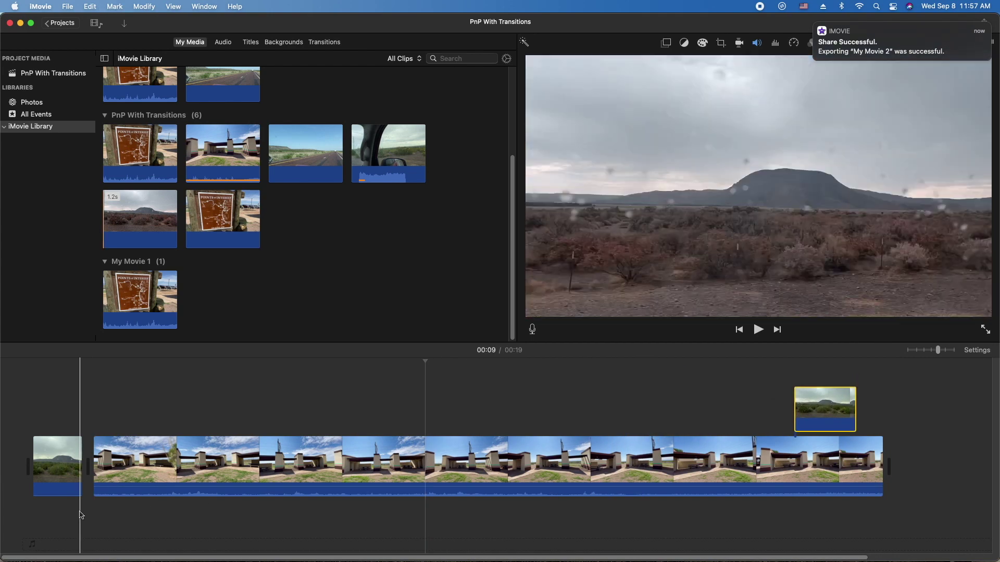
{"action": "left_click", "coordinate": [57, 464]}
{"action": "key", "text": "Delete"}
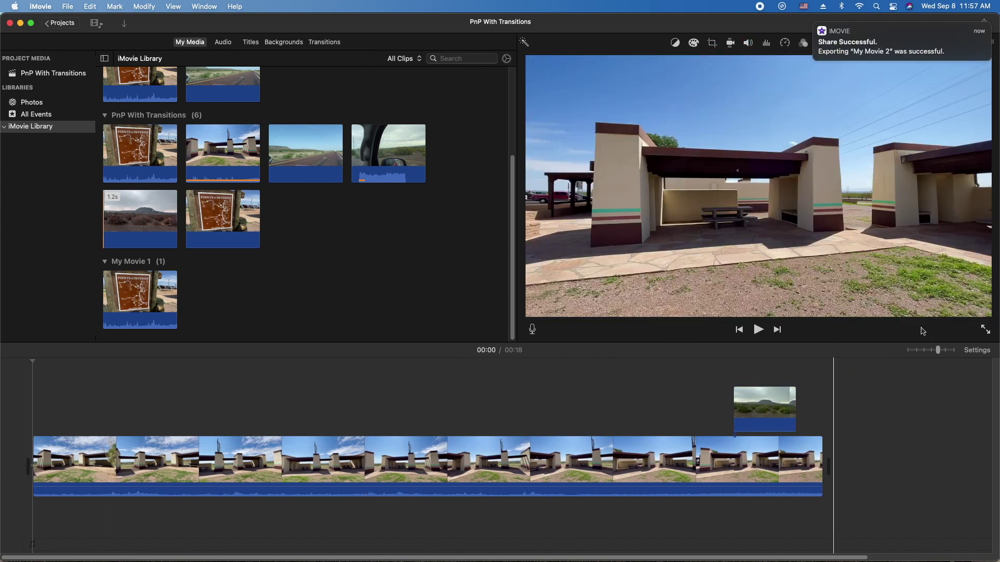
Import Pnp 222.mp4 from the Desktop via File > Import Media
{"action": "left_click", "coordinate": [67, 7]}
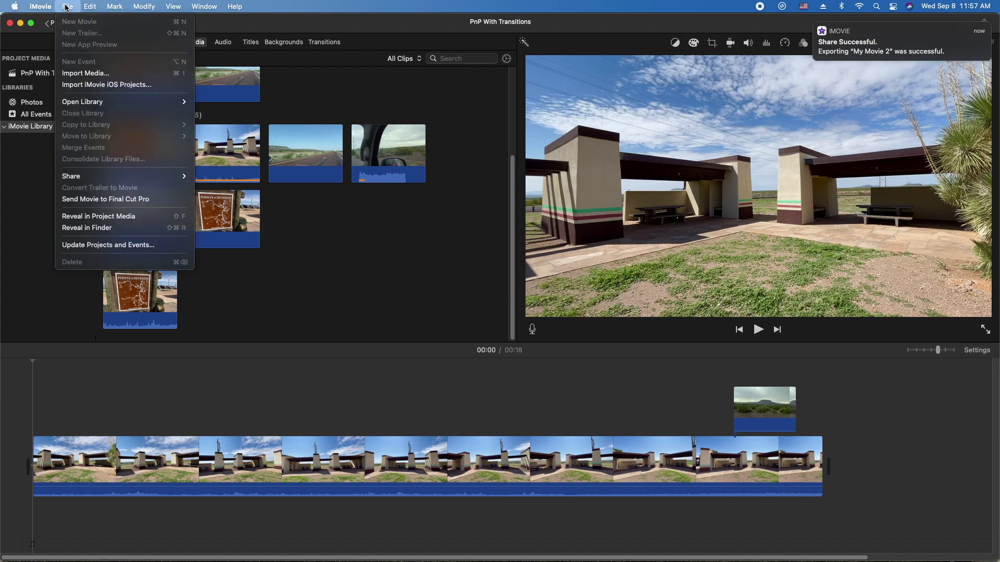
{"action": "left_click", "coordinate": [83, 73]}
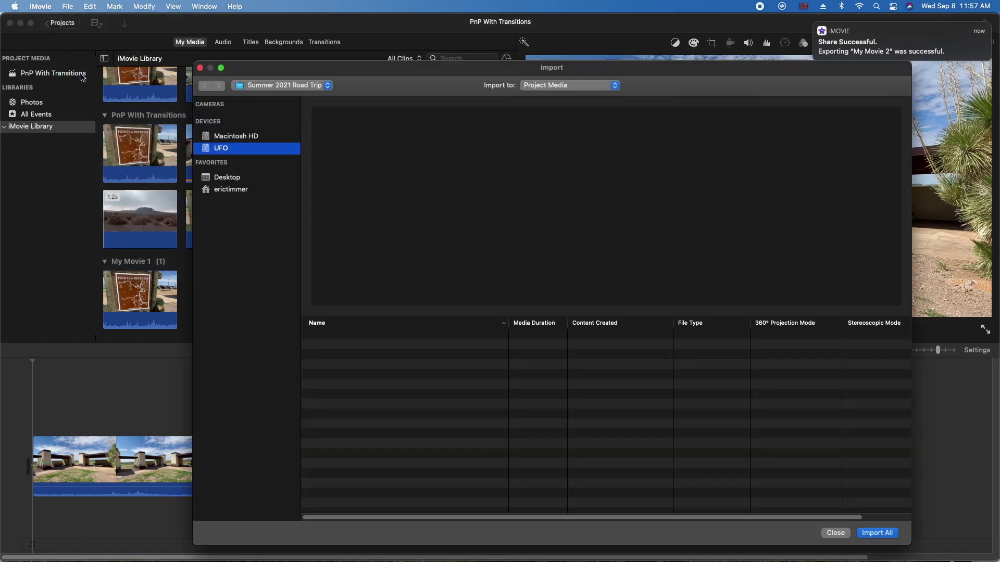
{"action": "left_click", "coordinate": [239, 179]}
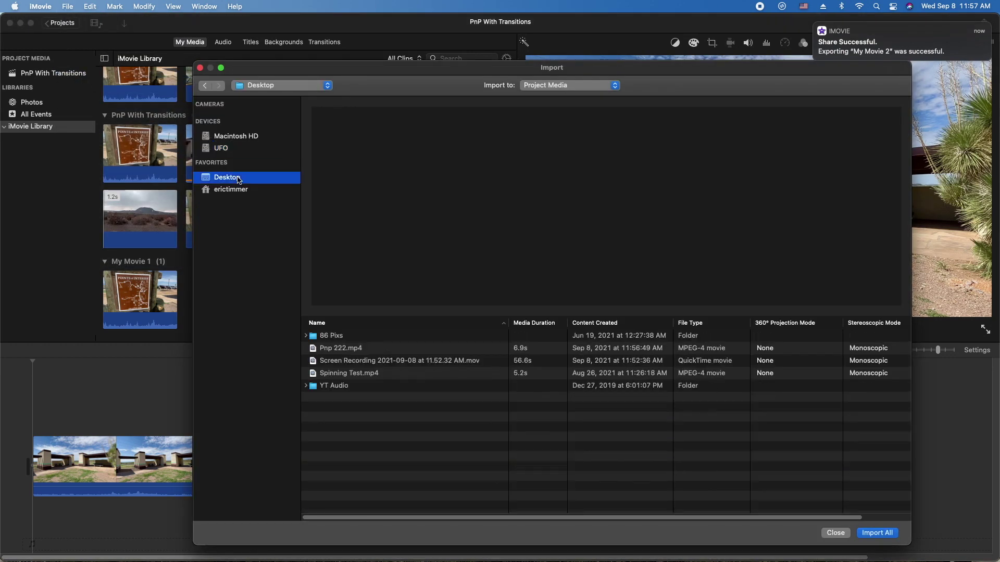
{"action": "left_click", "coordinate": [396, 348]}
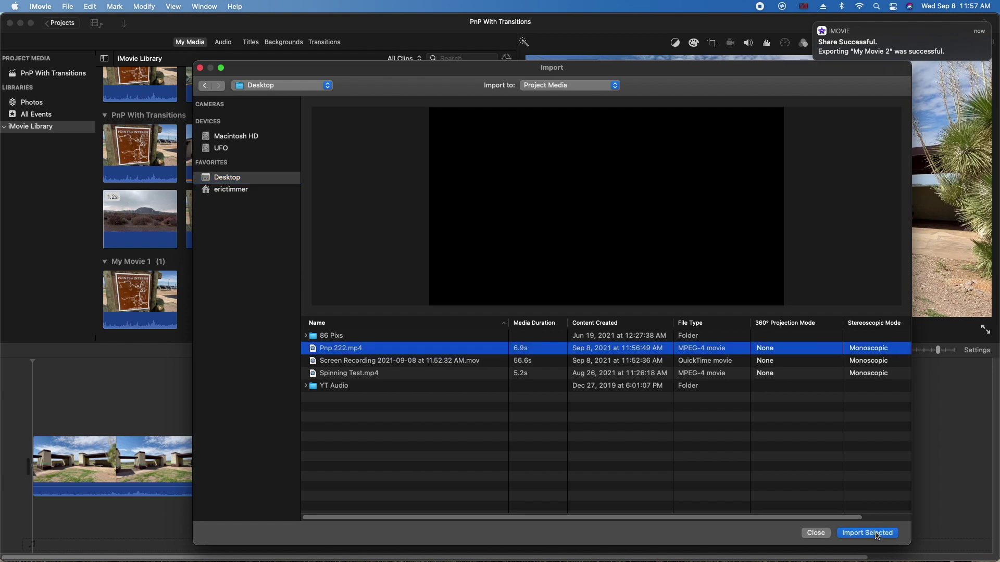
{"action": "left_click", "coordinate": [876, 533]}
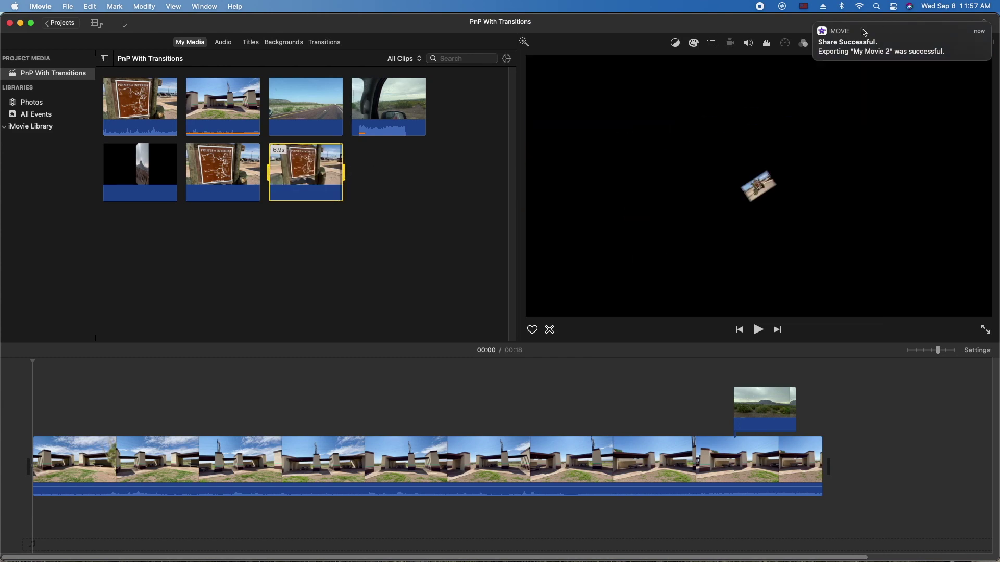
Place the 6.9-second Pnp 222 clip above the rest-area footage near the start
{"action": "left_click", "coordinate": [814, 25]}
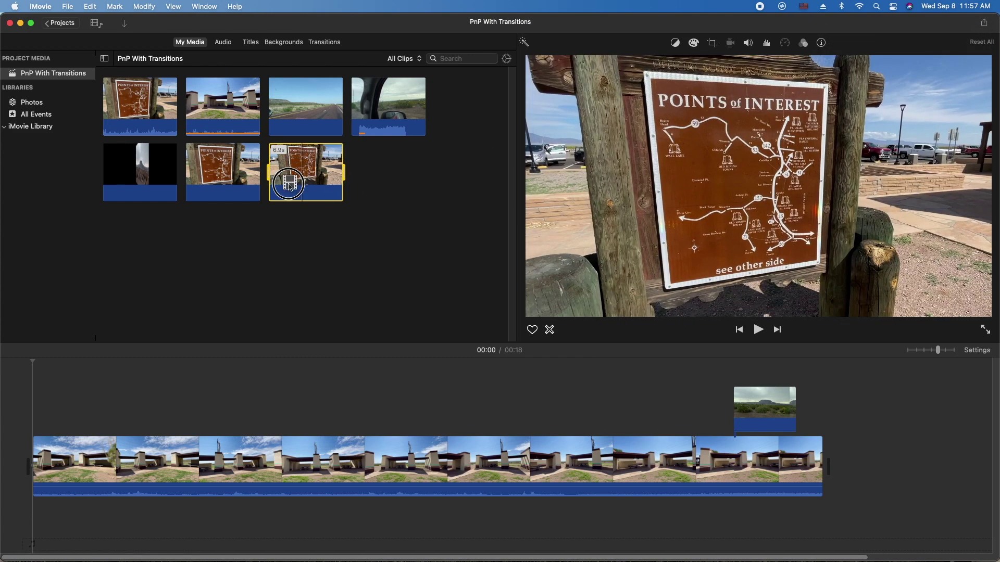
{"action": "left_click_drag", "start_coordinate": [283, 192], "coordinate": [144, 396]}
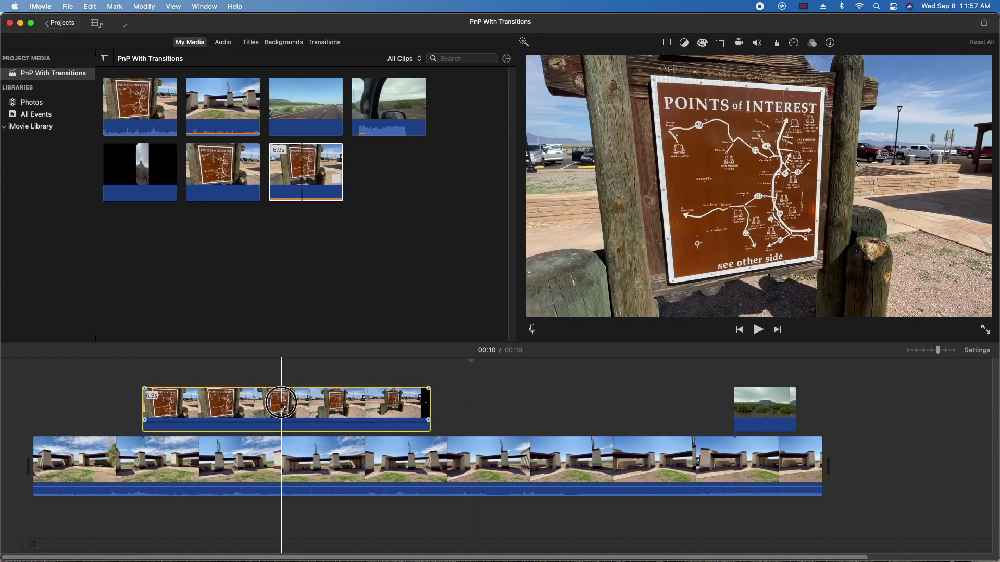
At 00:05, set the sign clip's overlay style to Picture in Picture
{"action": "left_click", "coordinate": [284, 403]}
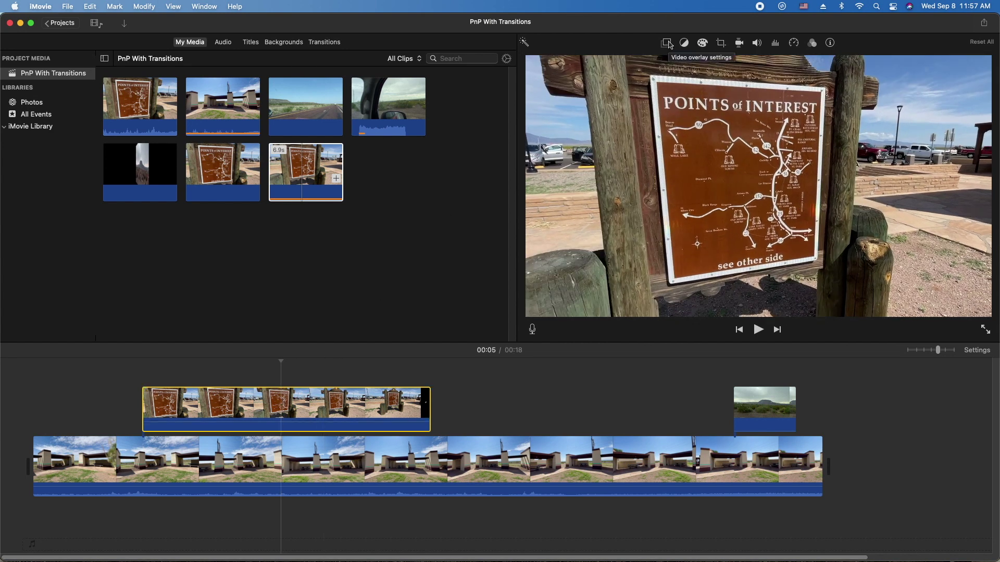
{"action": "left_click", "coordinate": [668, 44]}
{"action": "left_click", "coordinate": [557, 61]}
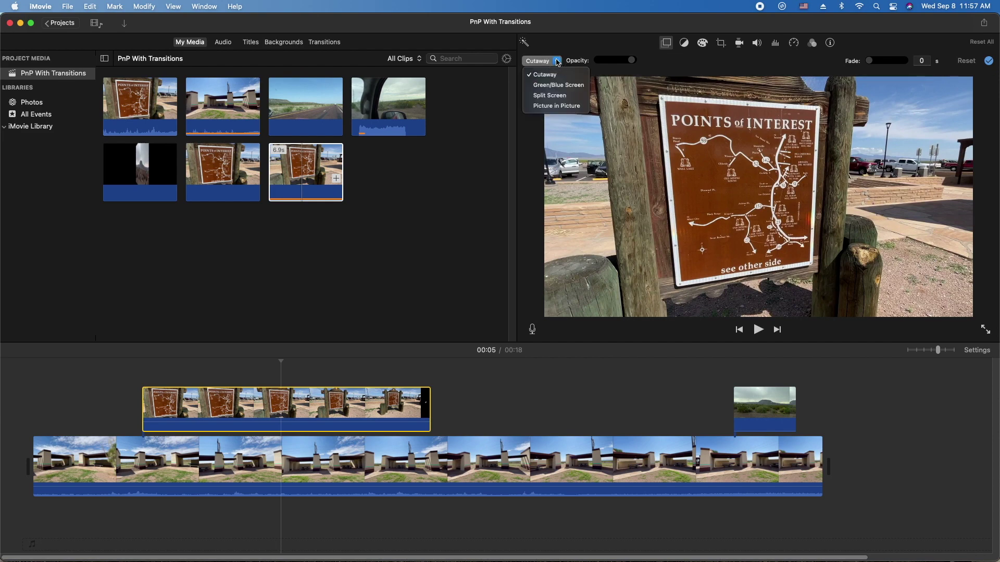
{"action": "left_click", "coordinate": [554, 107]}
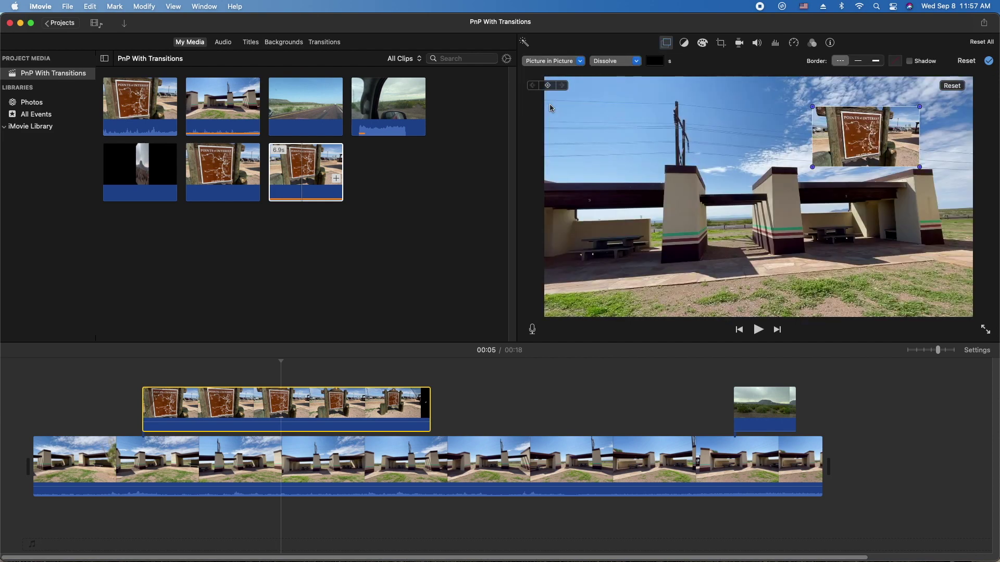
Move the inset to the upper right and enlarge it along the guide
{"action": "left_click", "coordinate": [270, 501]}
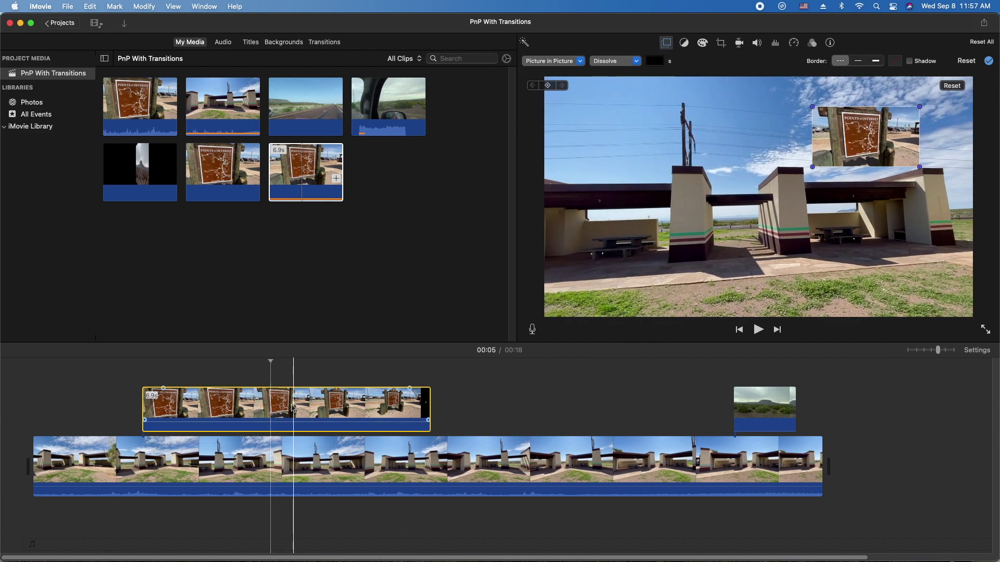
{"action": "left_click_drag", "start_coordinate": [857, 140], "coordinate": [888, 131]}
{"action": "left_click_drag", "start_coordinate": [845, 158], "coordinate": [743, 223]}
{"action": "left_click_drag", "start_coordinate": [825, 183], "coordinate": [837, 173]}
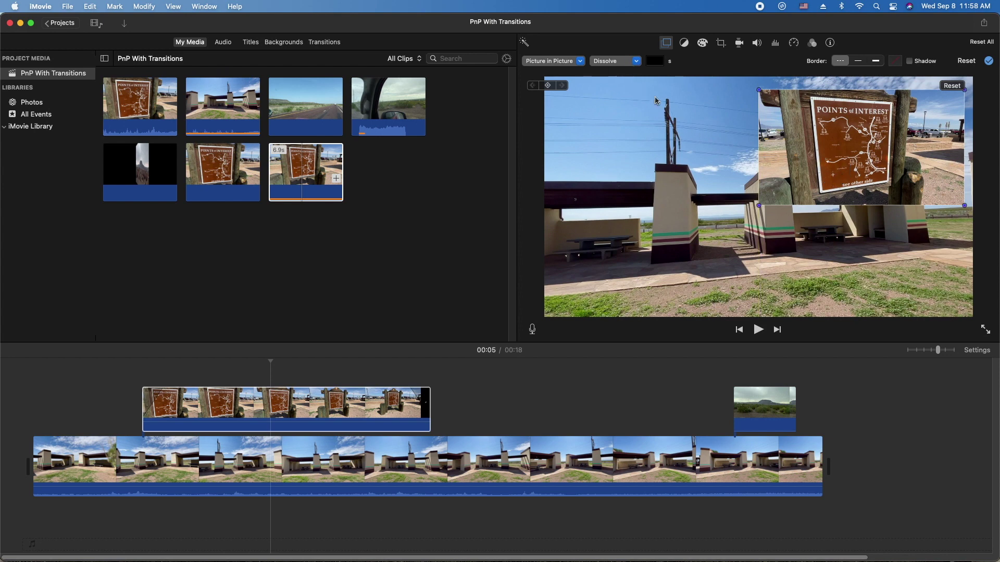
{"action": "left_click", "coordinate": [420, 373]}
{"action": "key", "text": "space"}
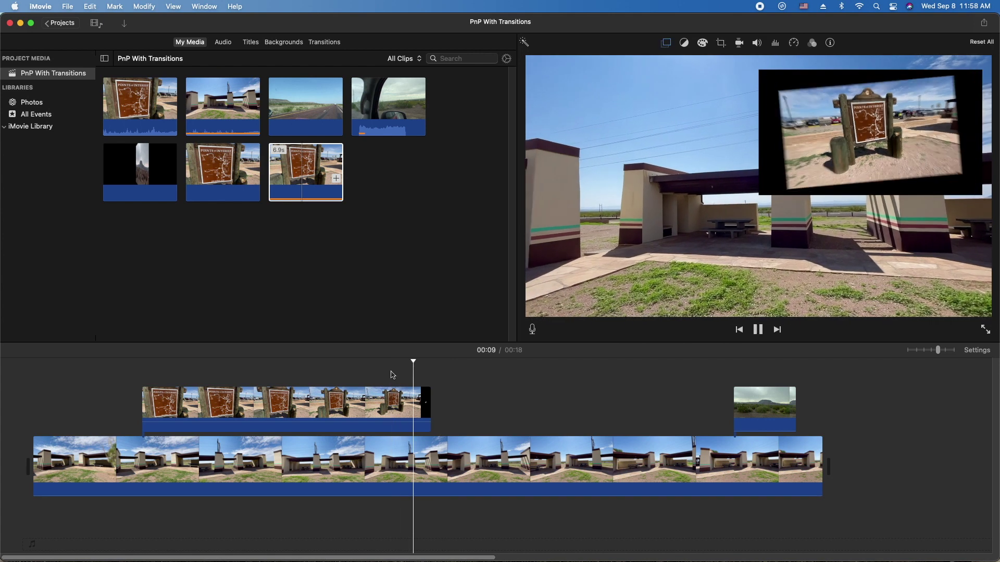
{"action": "key", "text": "space"}
{"action": "left_click", "coordinate": [423, 396]}
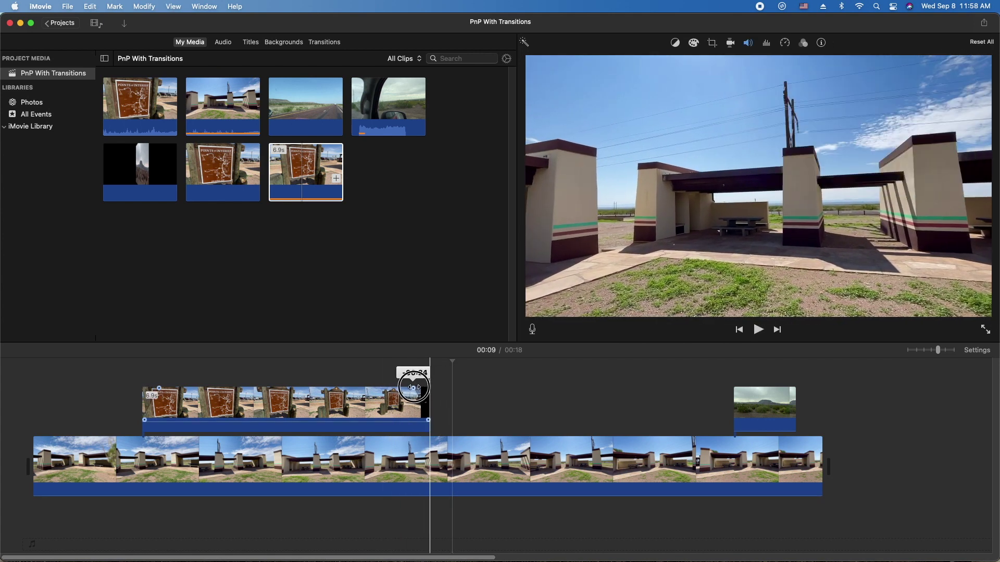
{"action": "key", "text": "space"}
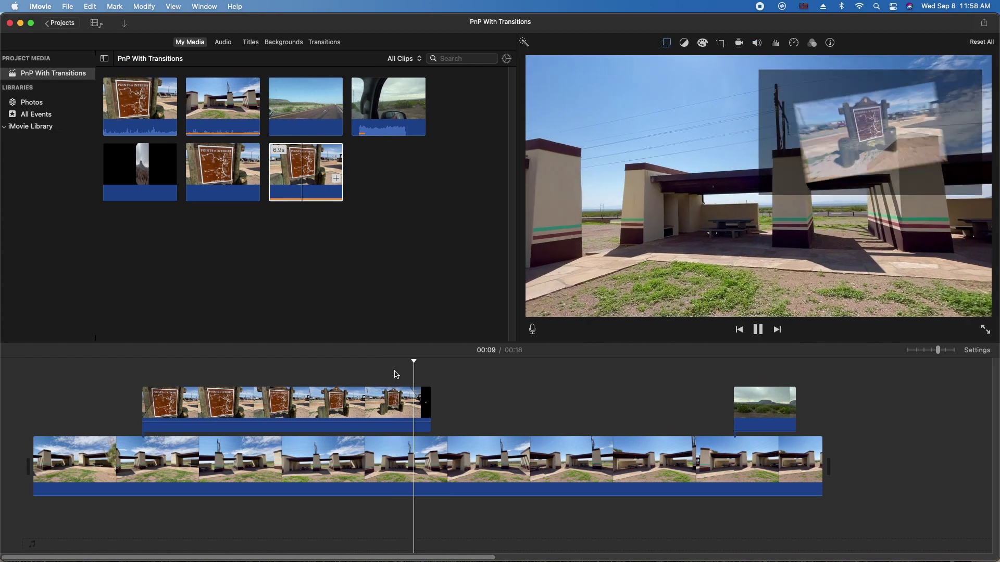
{"action": "left_click", "coordinate": [392, 374]}
{"action": "key", "text": "space"}
{"action": "key", "text": "space"}
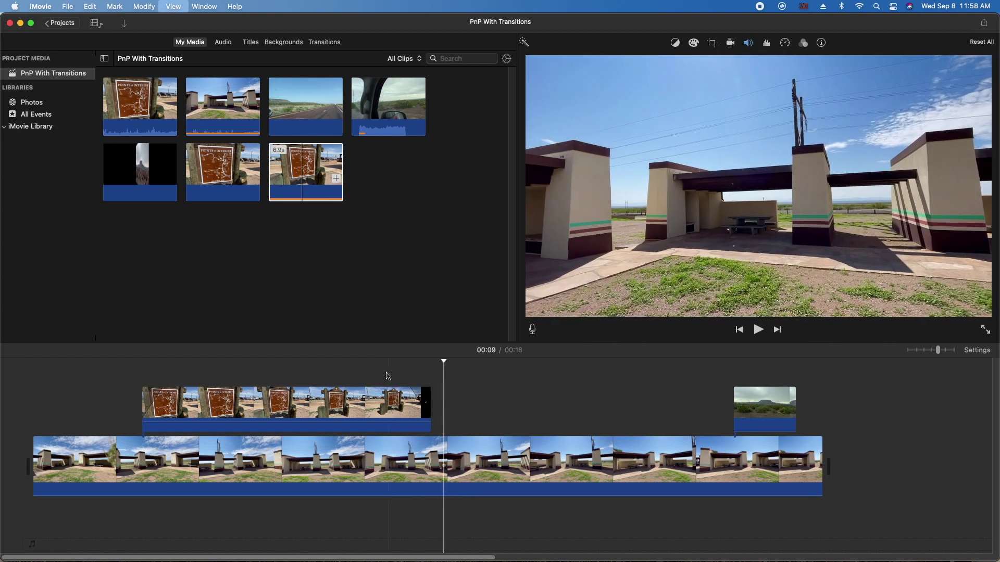
{"action": "left_click", "coordinate": [127, 385]}
{"action": "key", "text": "space"}
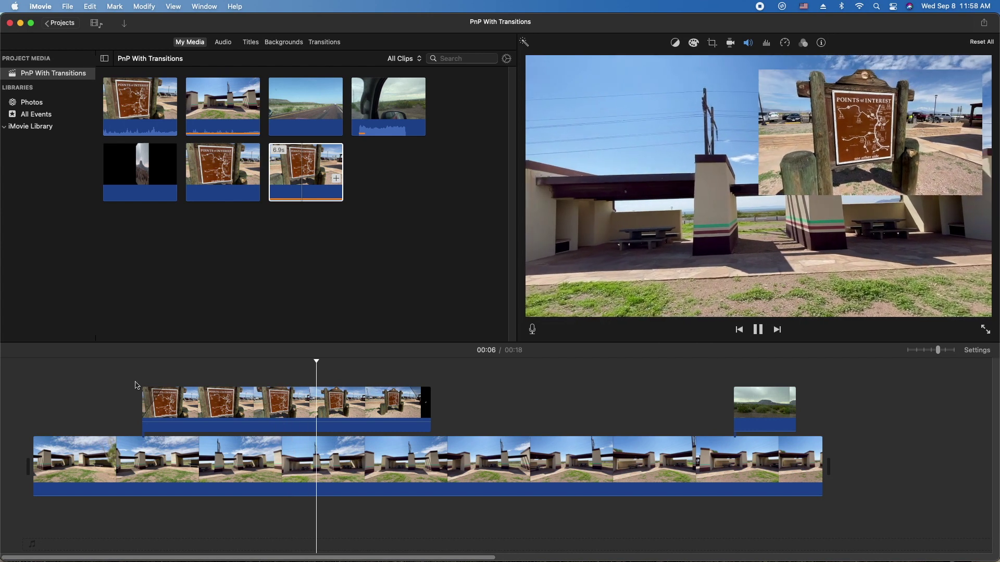
Select the picture-in-picture clip and keep Dissolve as its inset transition
{"action": "left_click", "coordinate": [268, 400]}
{"action": "key", "text": "space"}
{"action": "left_click", "coordinate": [269, 400]}
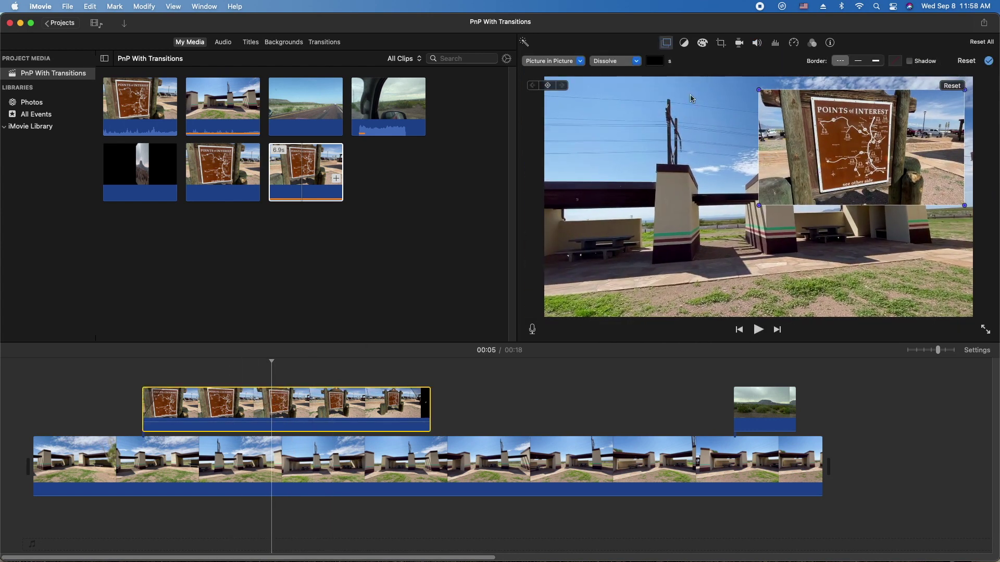
{"action": "left_click", "coordinate": [636, 62]}
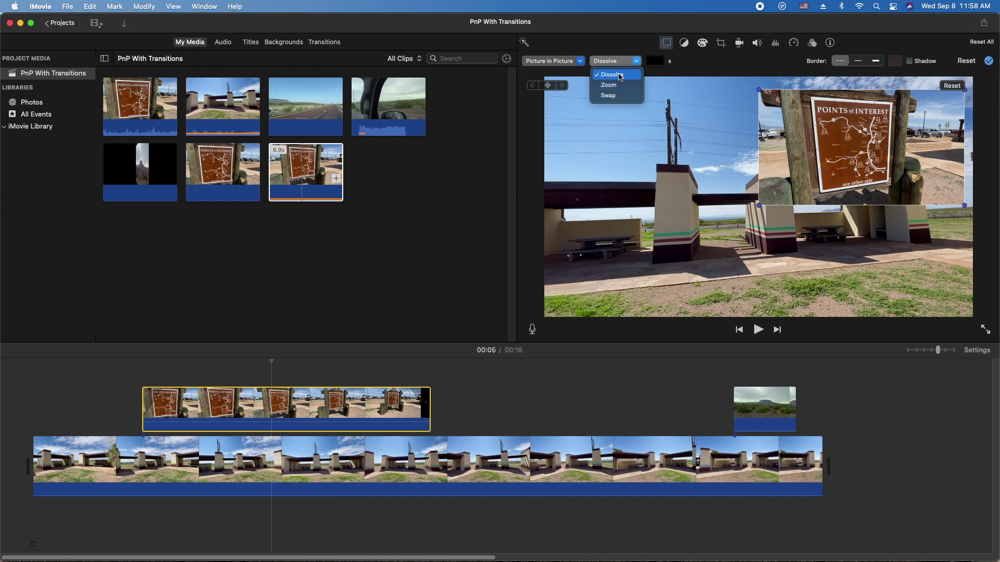
{"action": "left_click", "coordinate": [618, 76]}
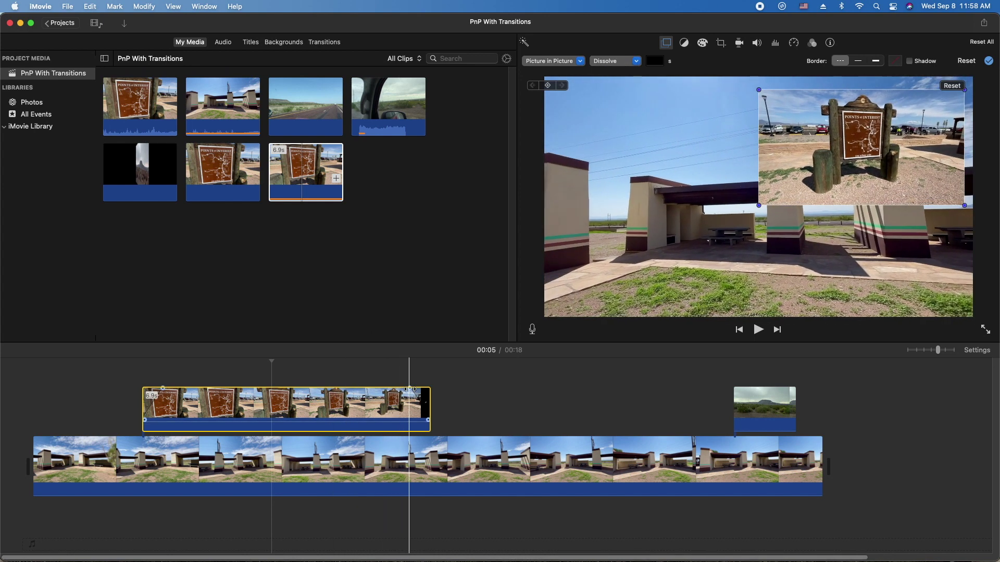
Trim the overlay clip's end and play back the overlay section
{"action": "left_click_drag", "start_coordinate": [427, 398], "coordinate": [406, 388]}
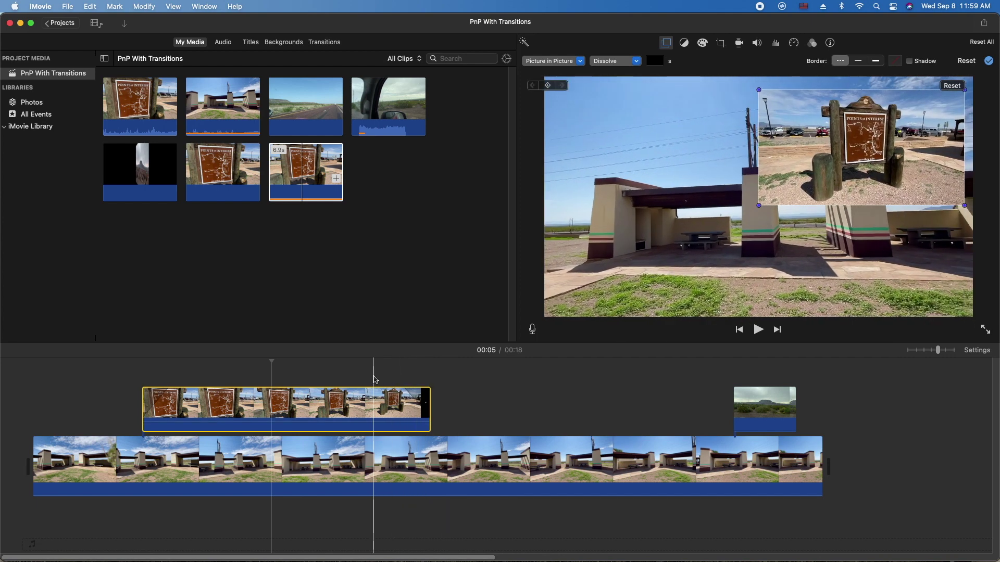
{"action": "key", "text": "space"}
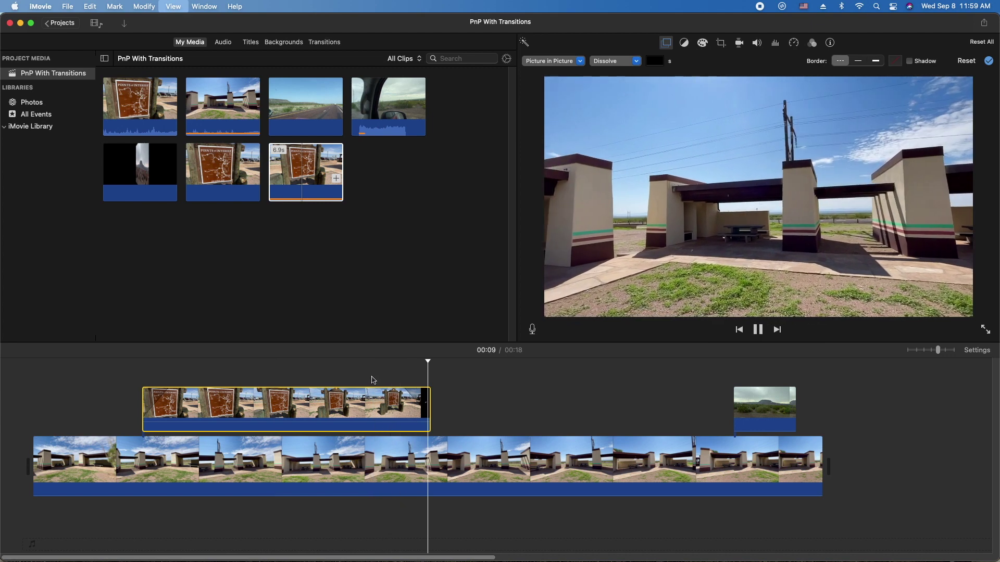
{"action": "key", "text": "space"}
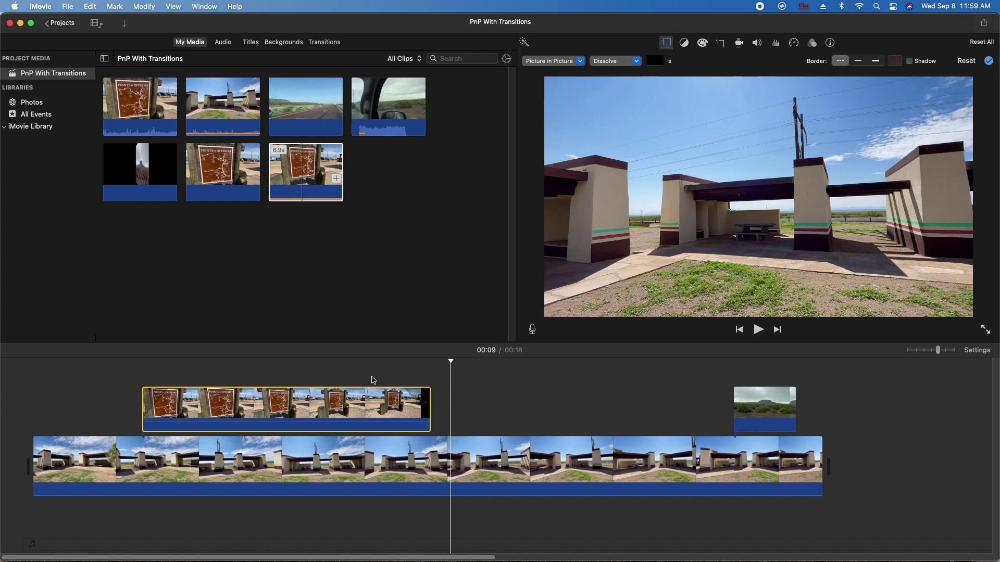
In My Movie, replace the end transition with Cube and add Wipe Left at the start
{"action": "left_click", "coordinate": [60, 23]}
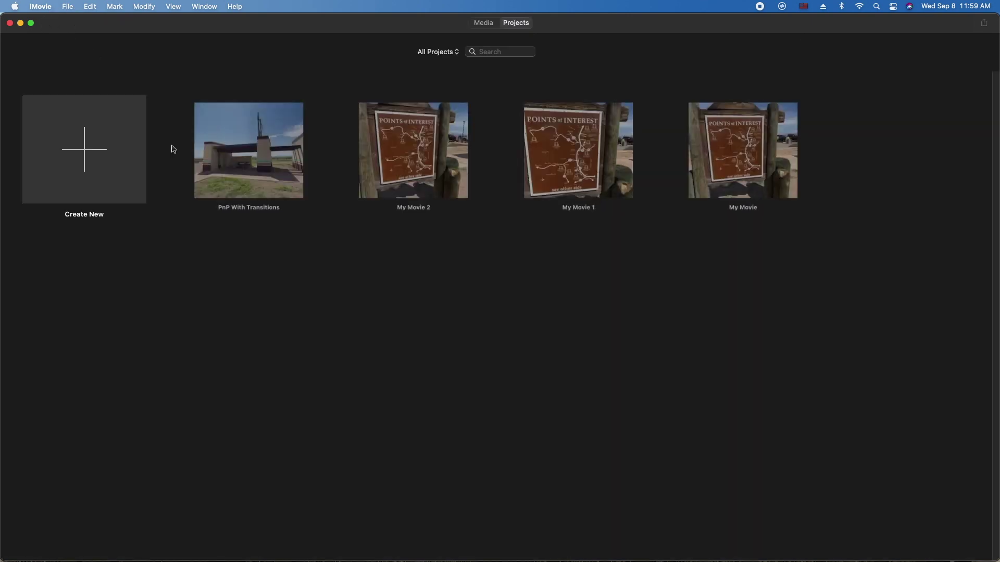
{"action": "double_click", "coordinate": [786, 138]}
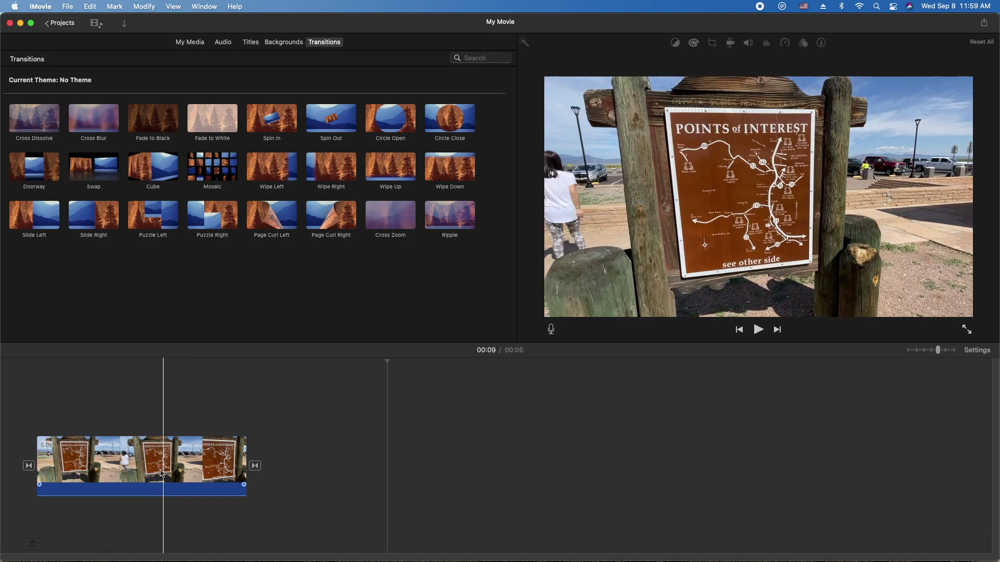
{"action": "left_click", "coordinate": [255, 466]}
{"action": "key", "text": "Delete"}
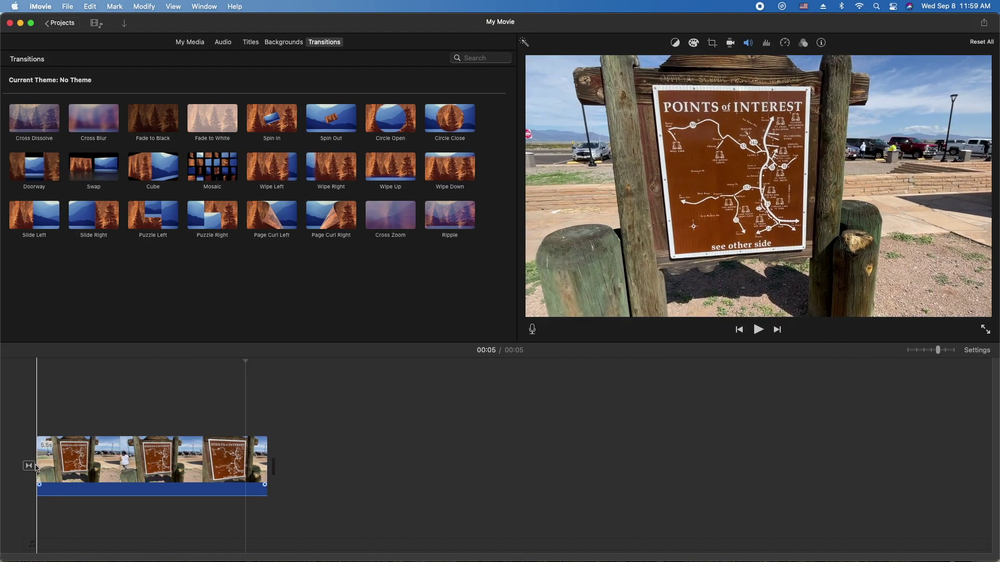
{"action": "left_click_drag", "start_coordinate": [153, 169], "coordinate": [274, 464]}
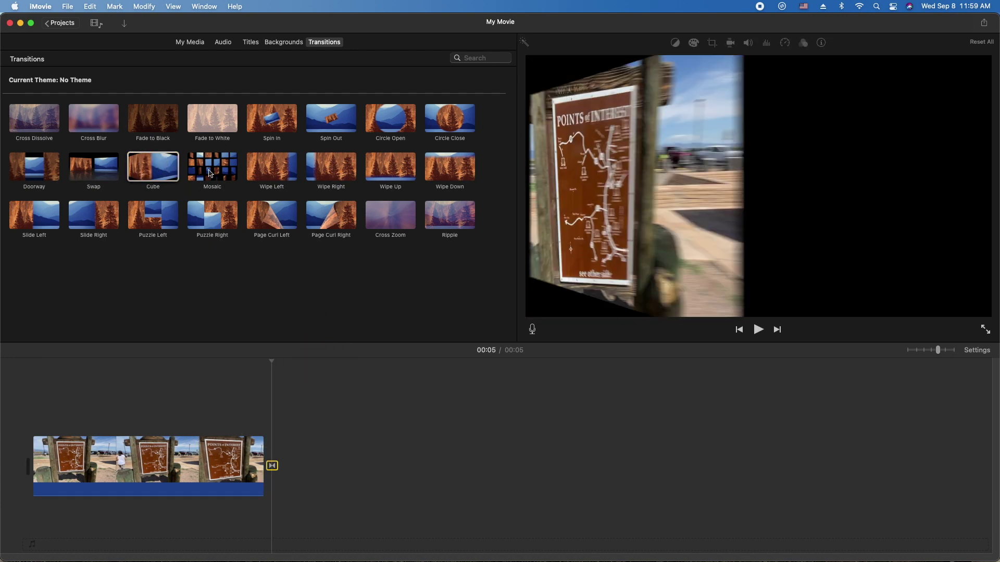
{"action": "left_click_drag", "start_coordinate": [284, 166], "coordinate": [33, 456]}
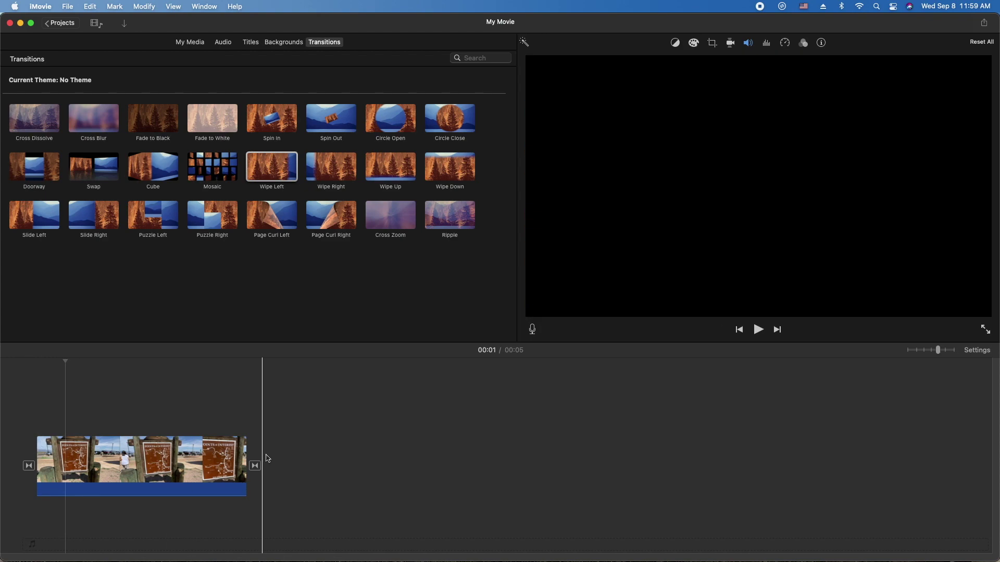
Open and dismiss the sharing options, then return to the Projects browser
{"action": "left_click", "coordinate": [984, 23]}
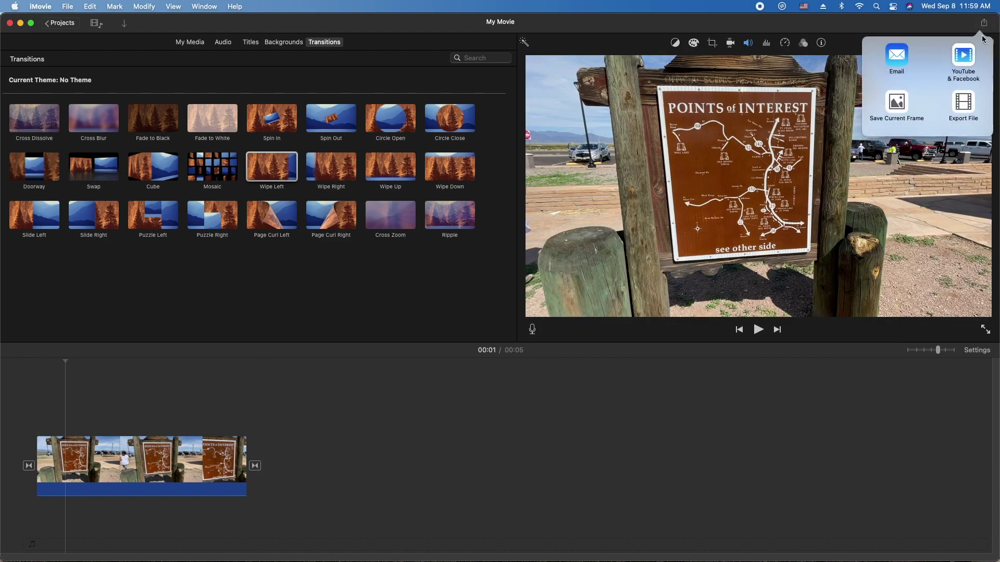
{"action": "left_click", "coordinate": [873, 412]}
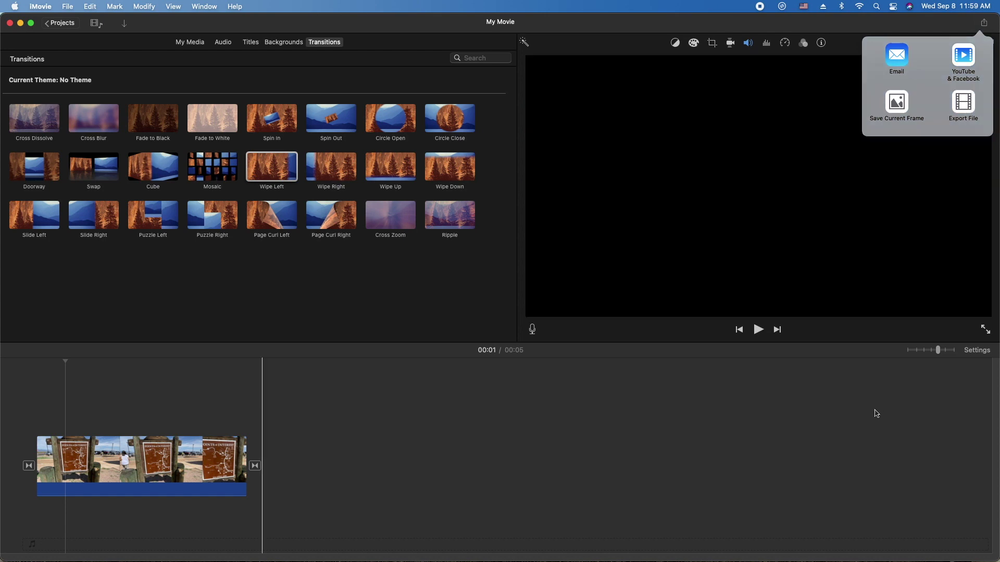
{"action": "left_click", "coordinate": [64, 23]}
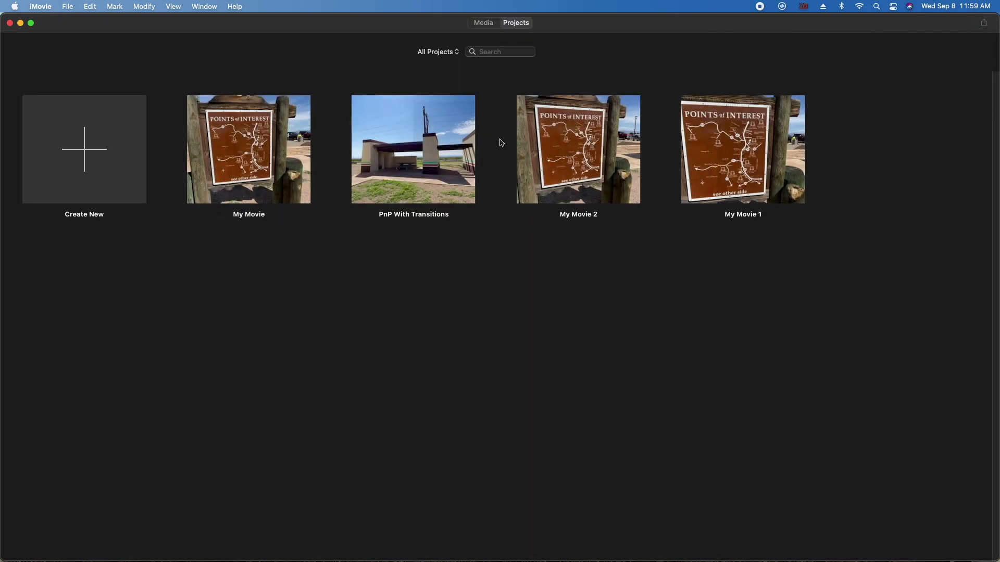
Open PnP With Transitions and drop Spinning Test.mp4 from the desktop as a cutaway near 00:13
{"action": "left_click", "coordinate": [443, 130]}
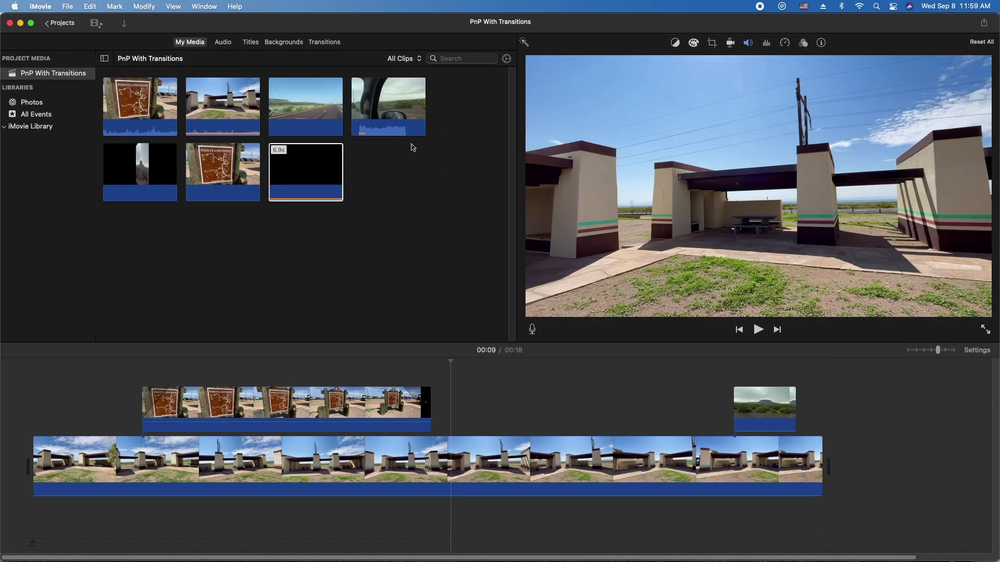
{"action": "left_click_drag", "start_coordinate": [997, 559], "coordinate": [877, 529]}
{"action": "left_click_drag", "start_coordinate": [965, 257], "coordinate": [411, 339]}
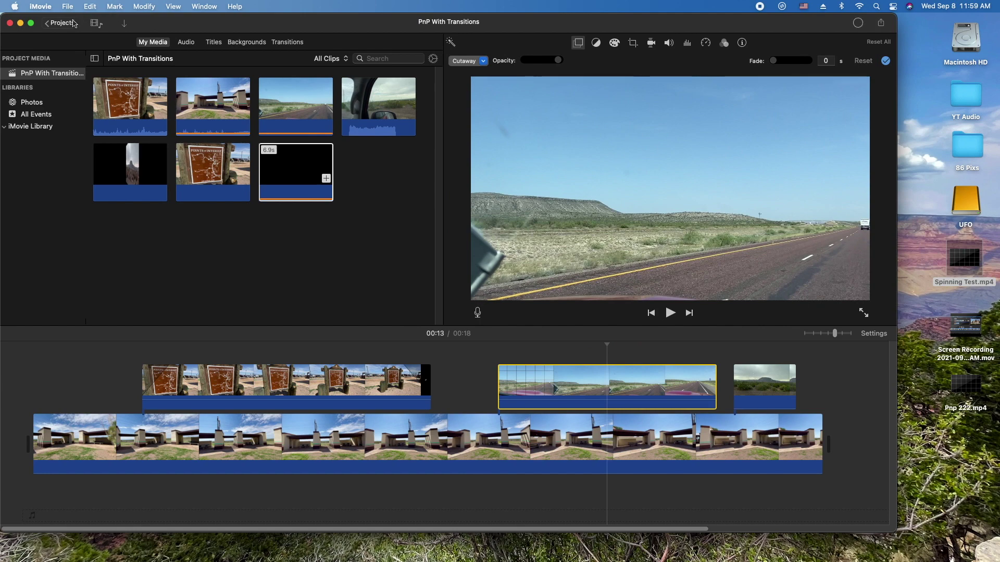
{"action": "left_click", "coordinate": [68, 6]}
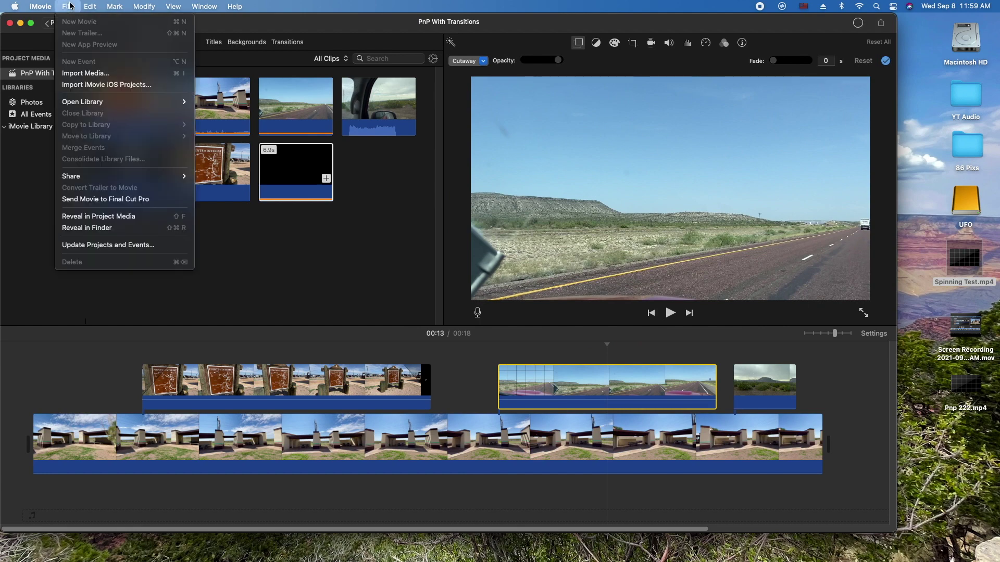
{"action": "left_click", "coordinate": [325, 312]}
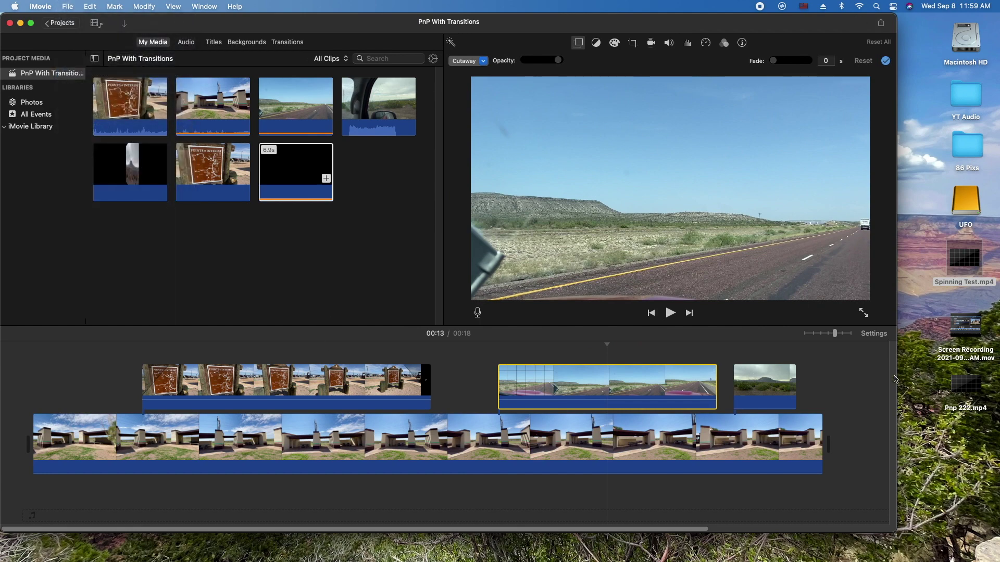